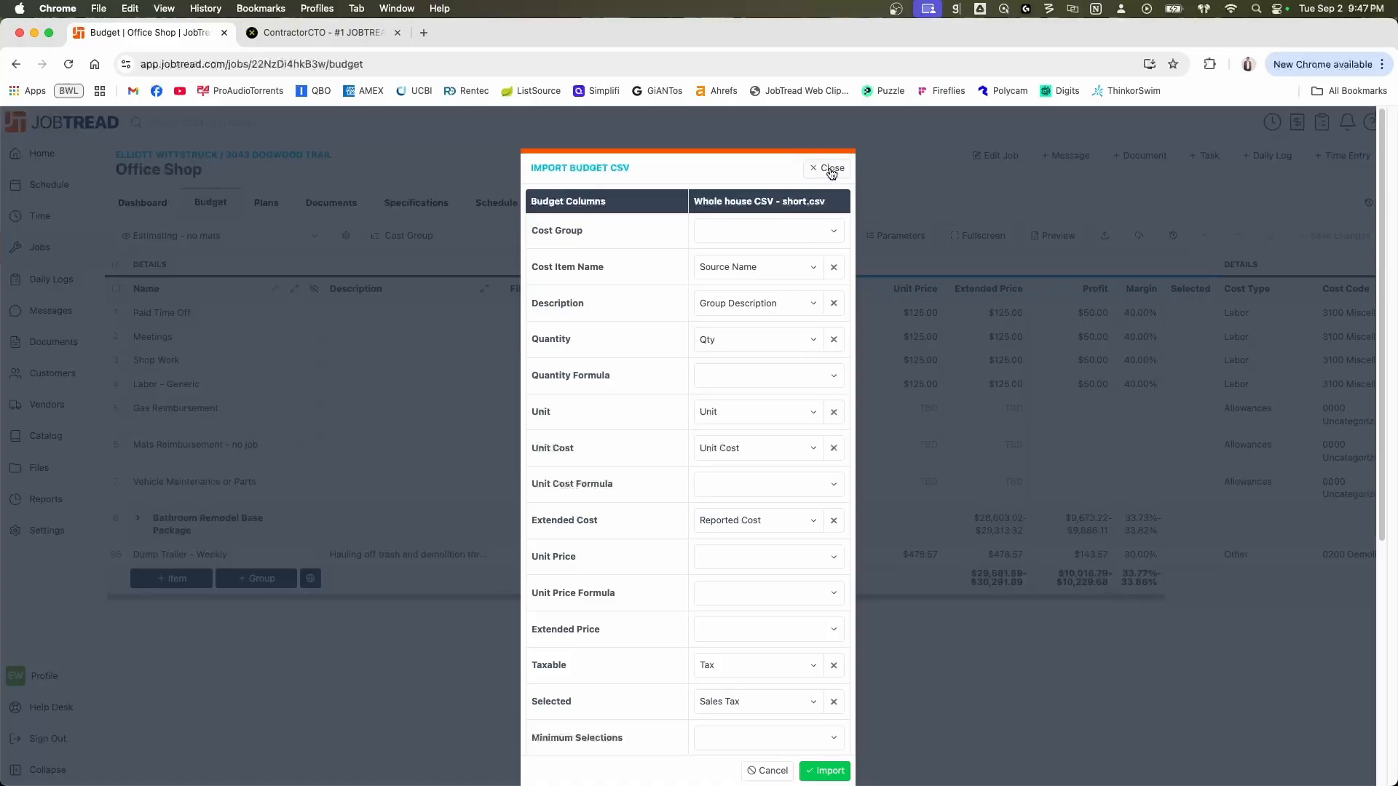
- Switch to the DataX site and open the Budget Importer from its toolbox
left_click(331, 36)
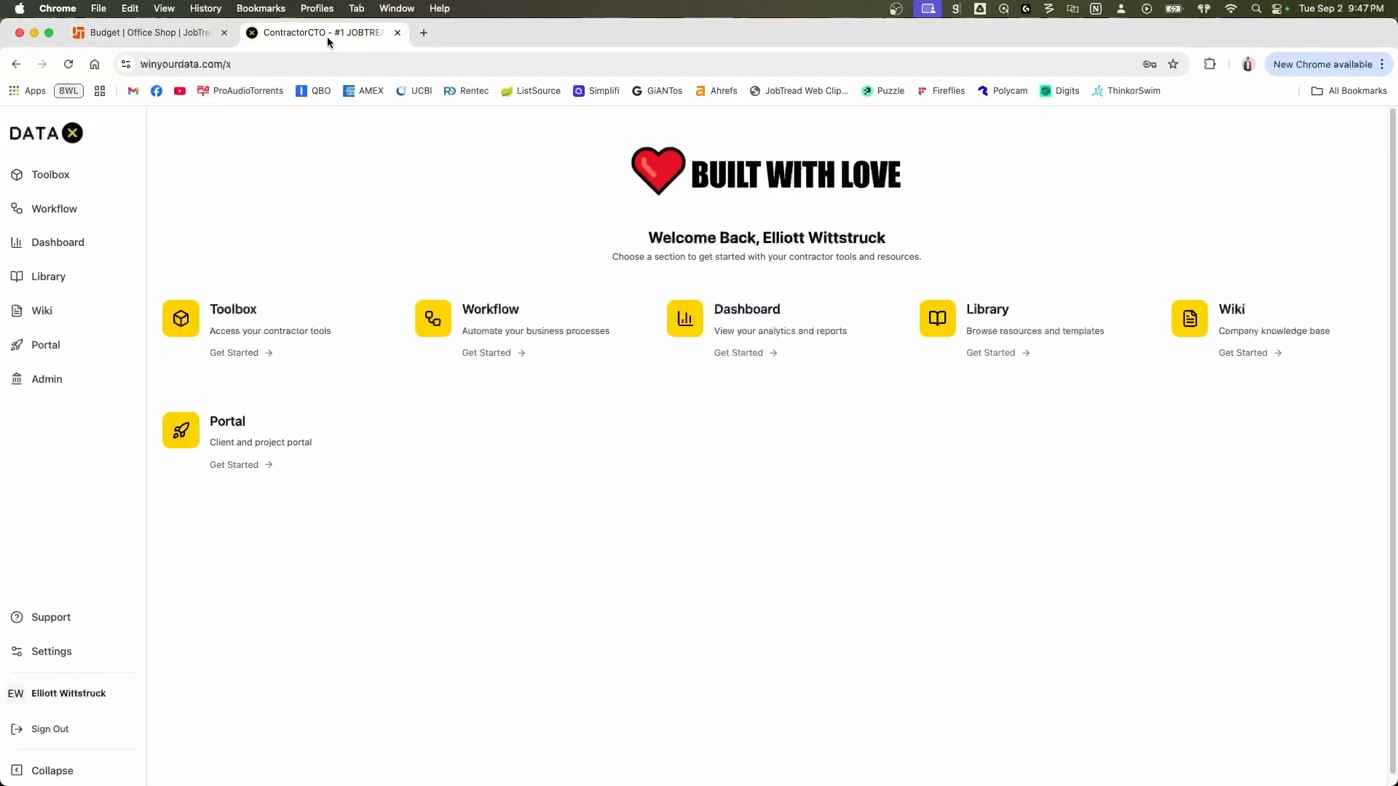
left_click(210, 317)
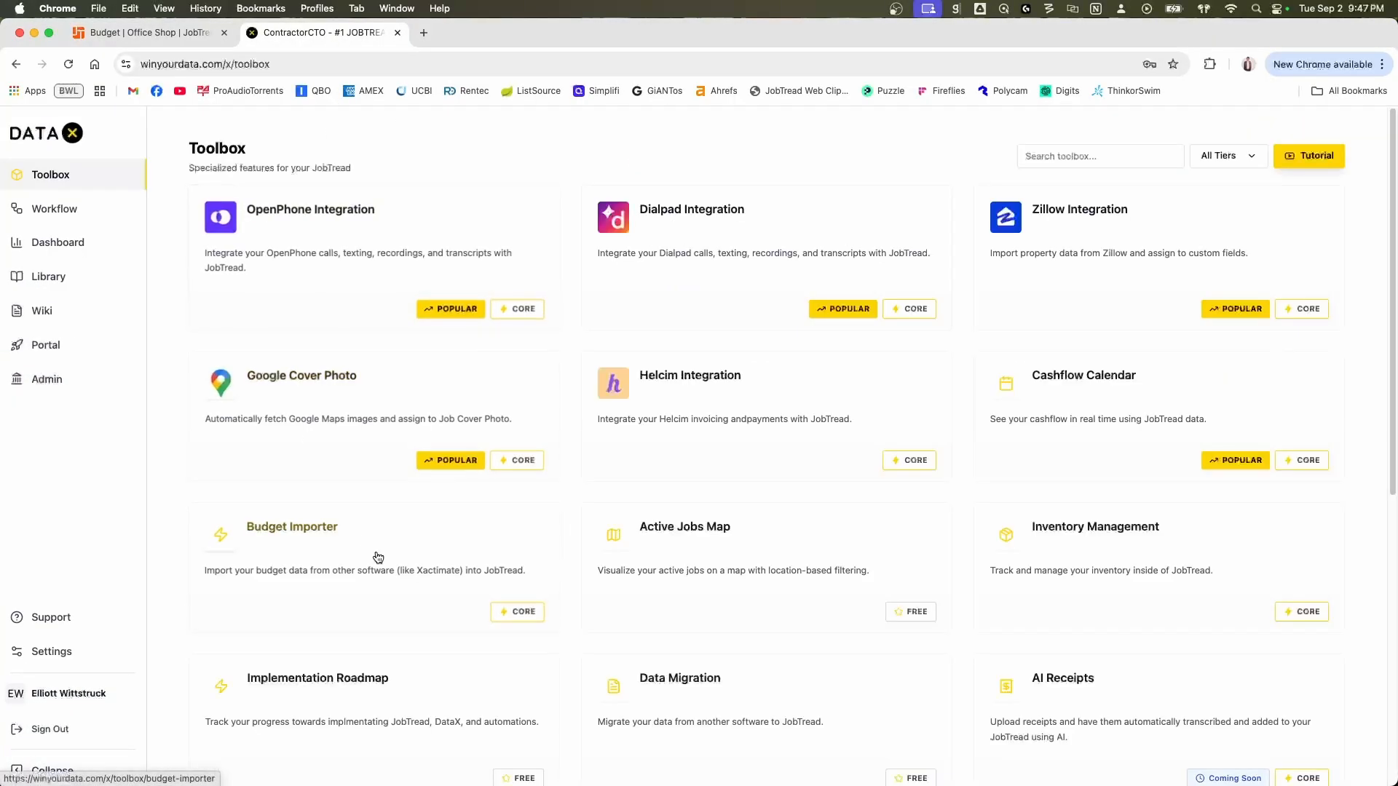
left_click(388, 572)
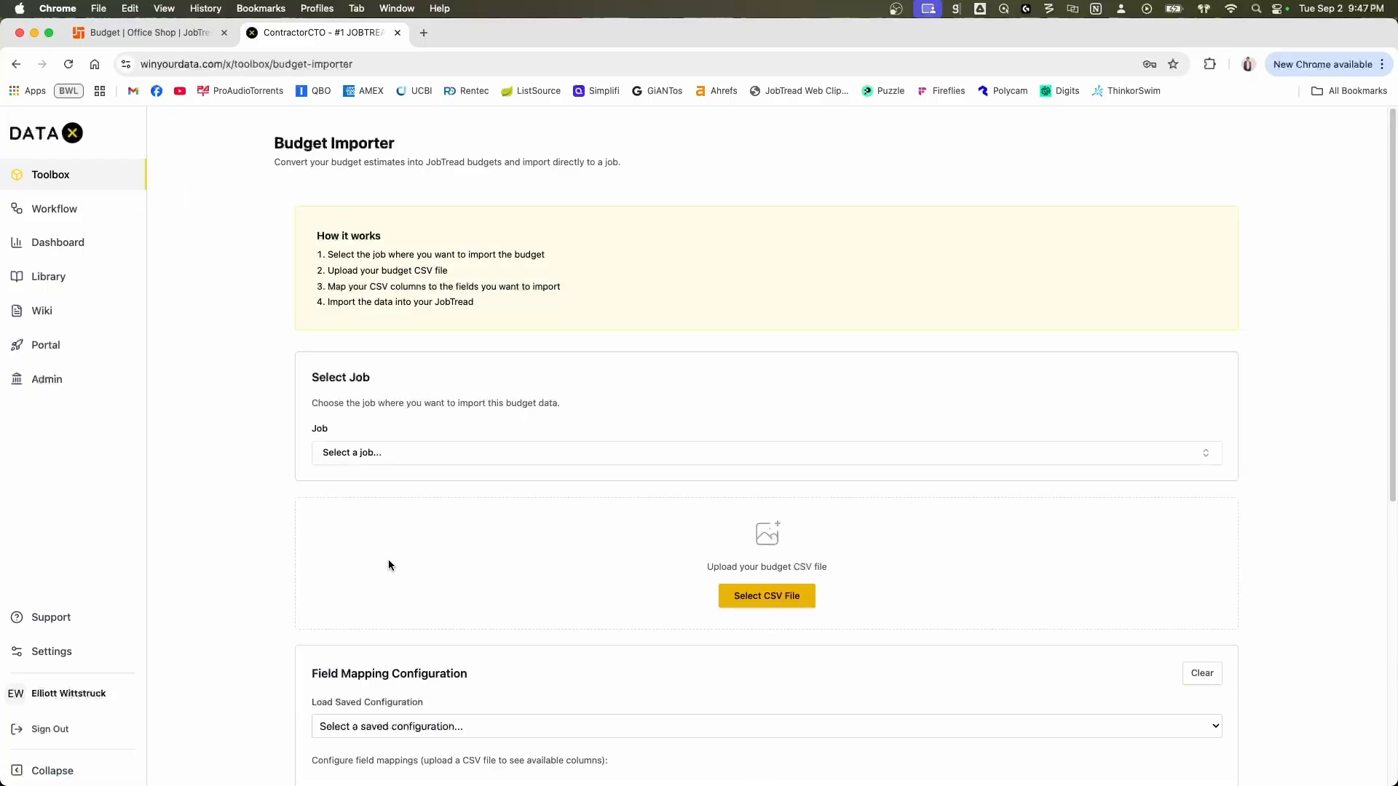
- Choose the 1199 import job as the budget's destination and upload the file Whole house CSV - short.csv
scroll(388, 562, "down", 2)
left_click(396, 394)
type("1199")
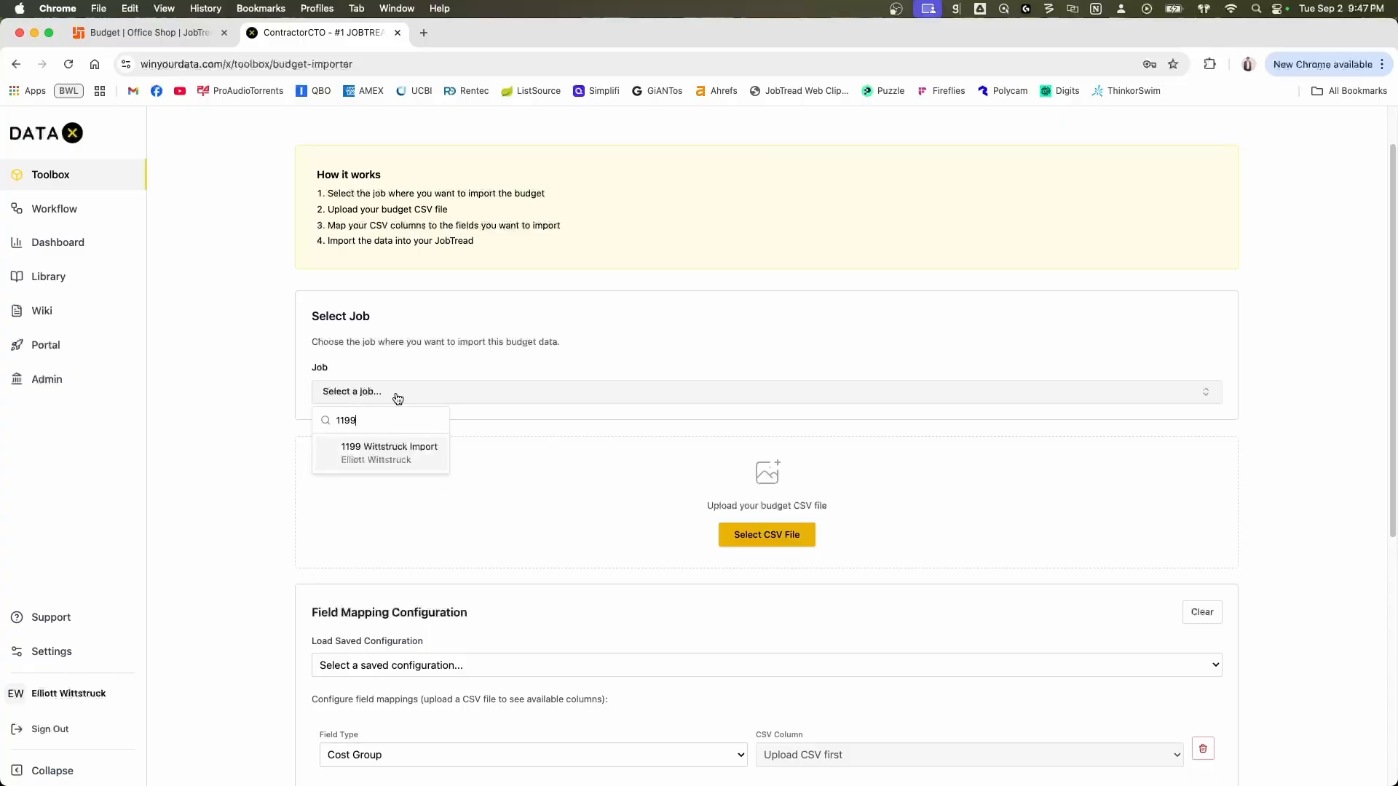
left_click(385, 458)
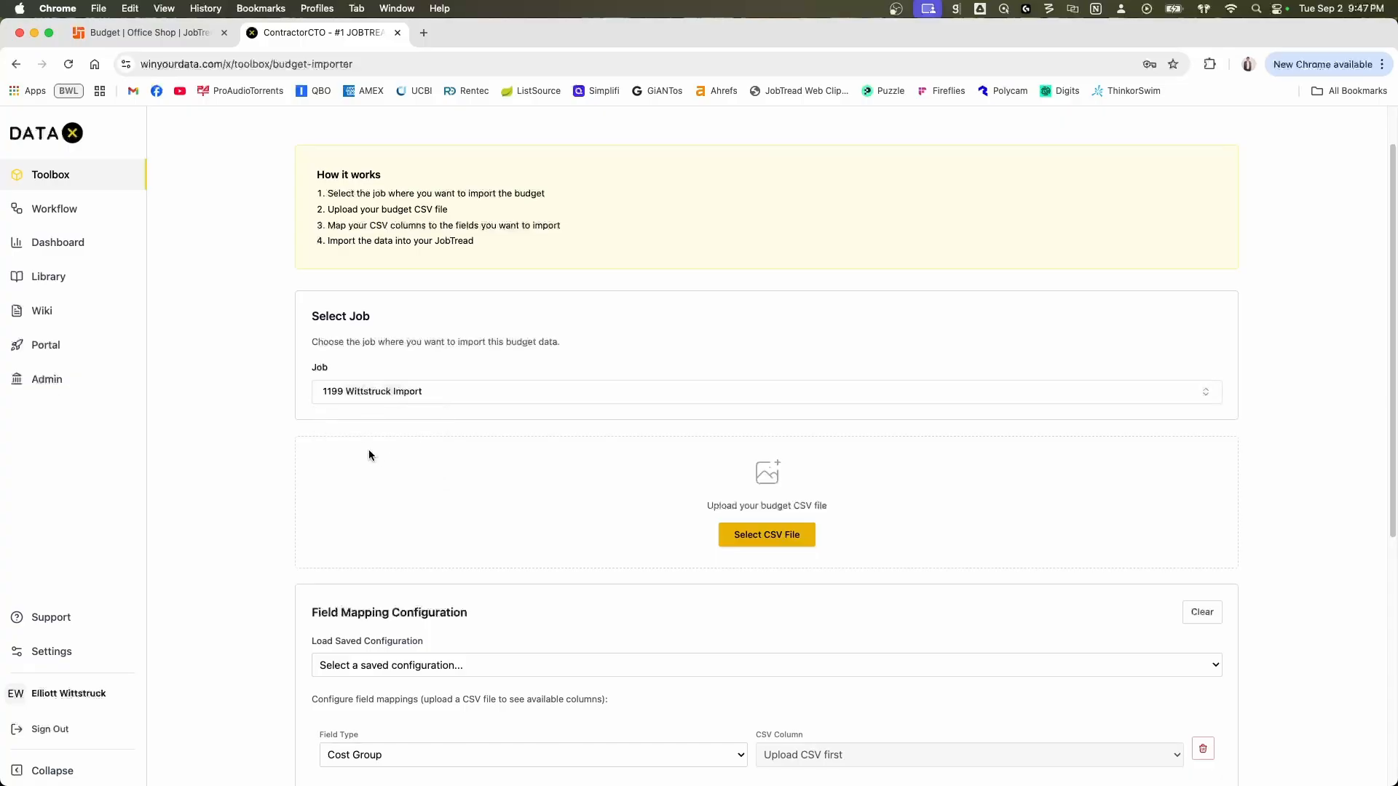
left_click(766, 534)
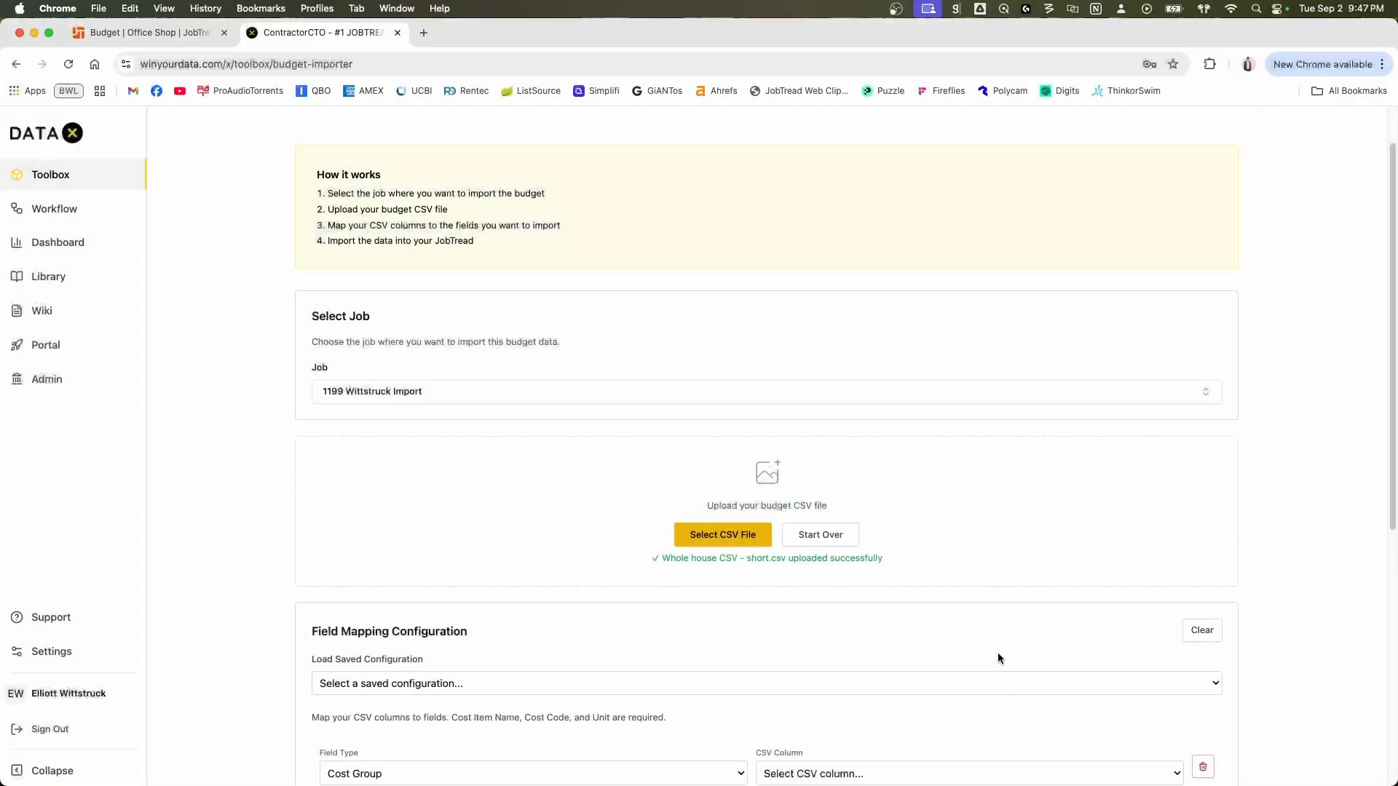
- Find the whole house CSV in the Downloads folder and open it in Numbers to examine its columns
scroll(564, 376, "down", 6)
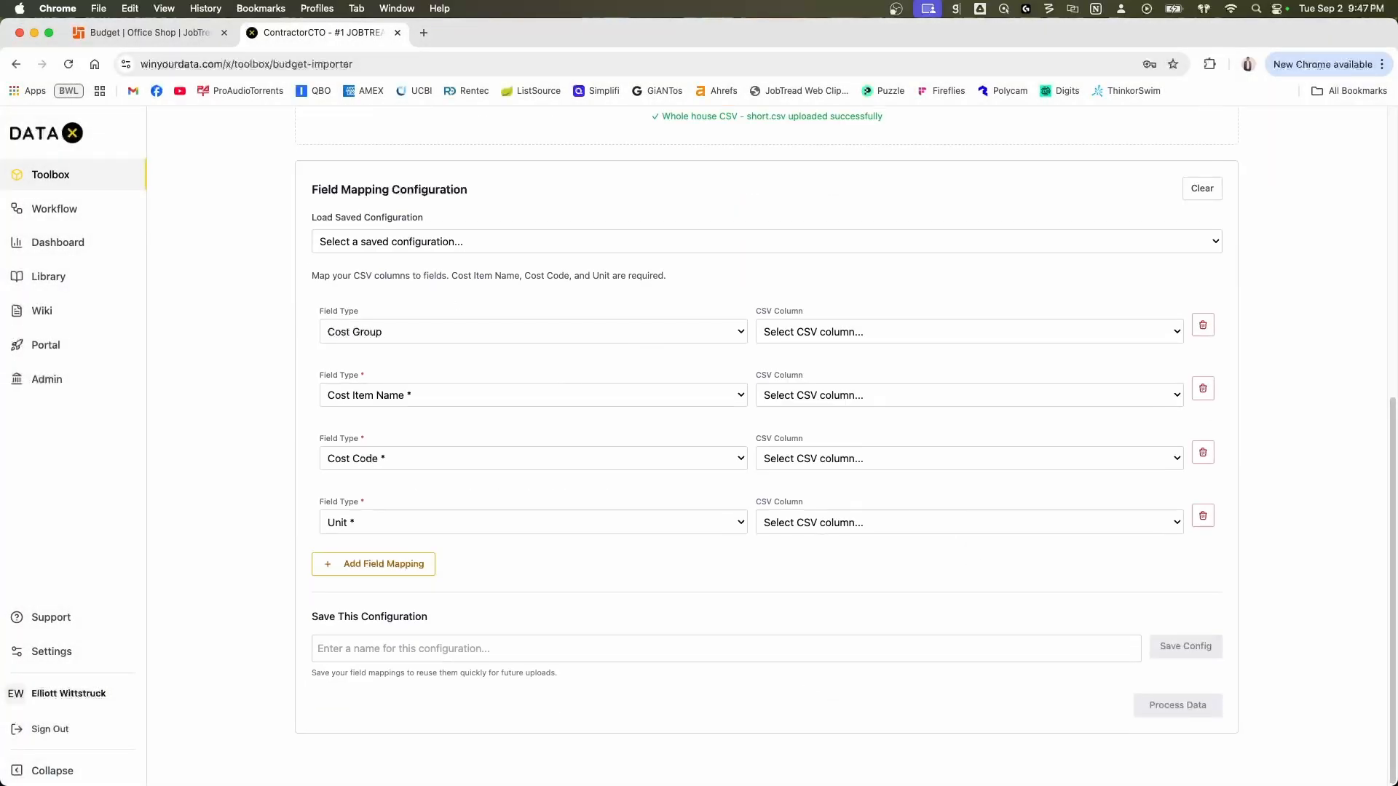
left_click(889, 393)
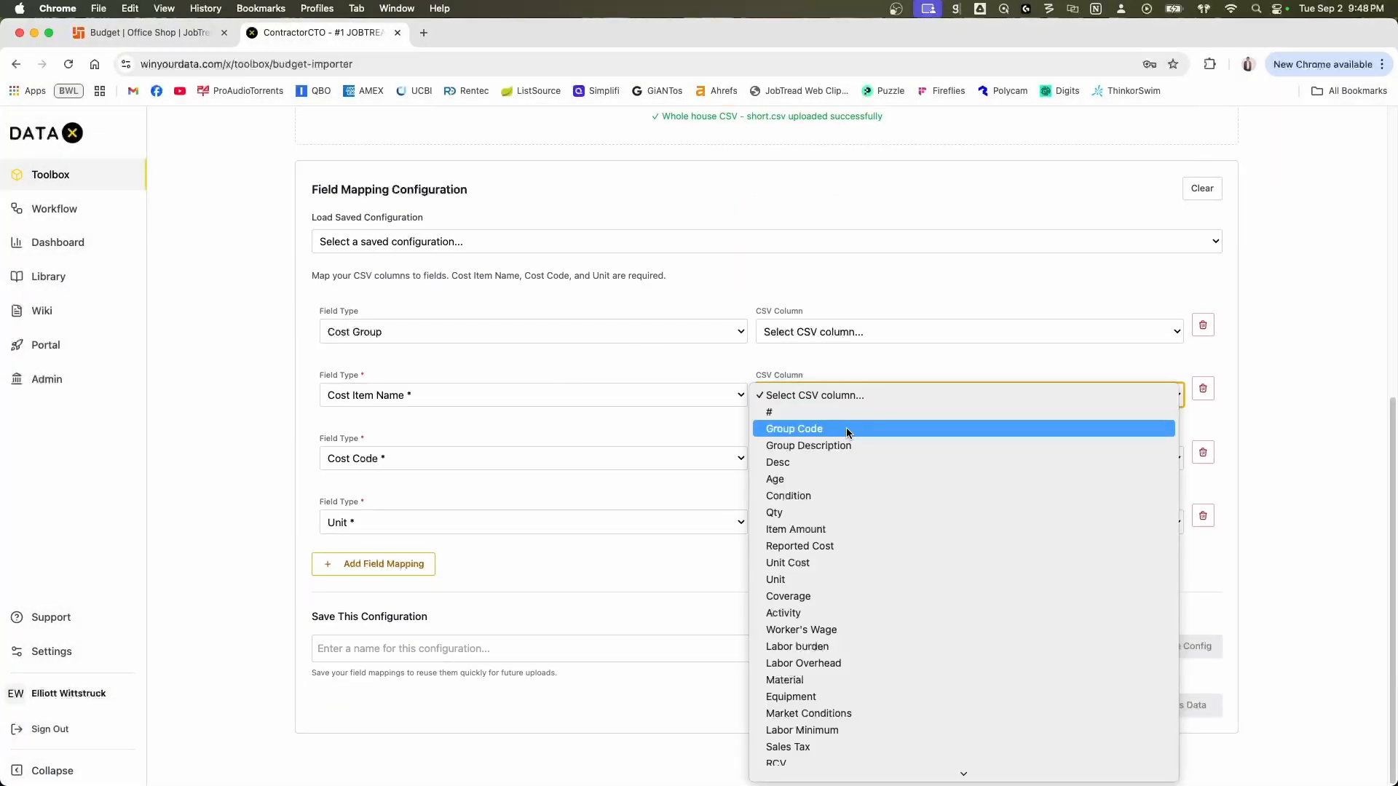
key("super+Tab")
left_click(348, 764)
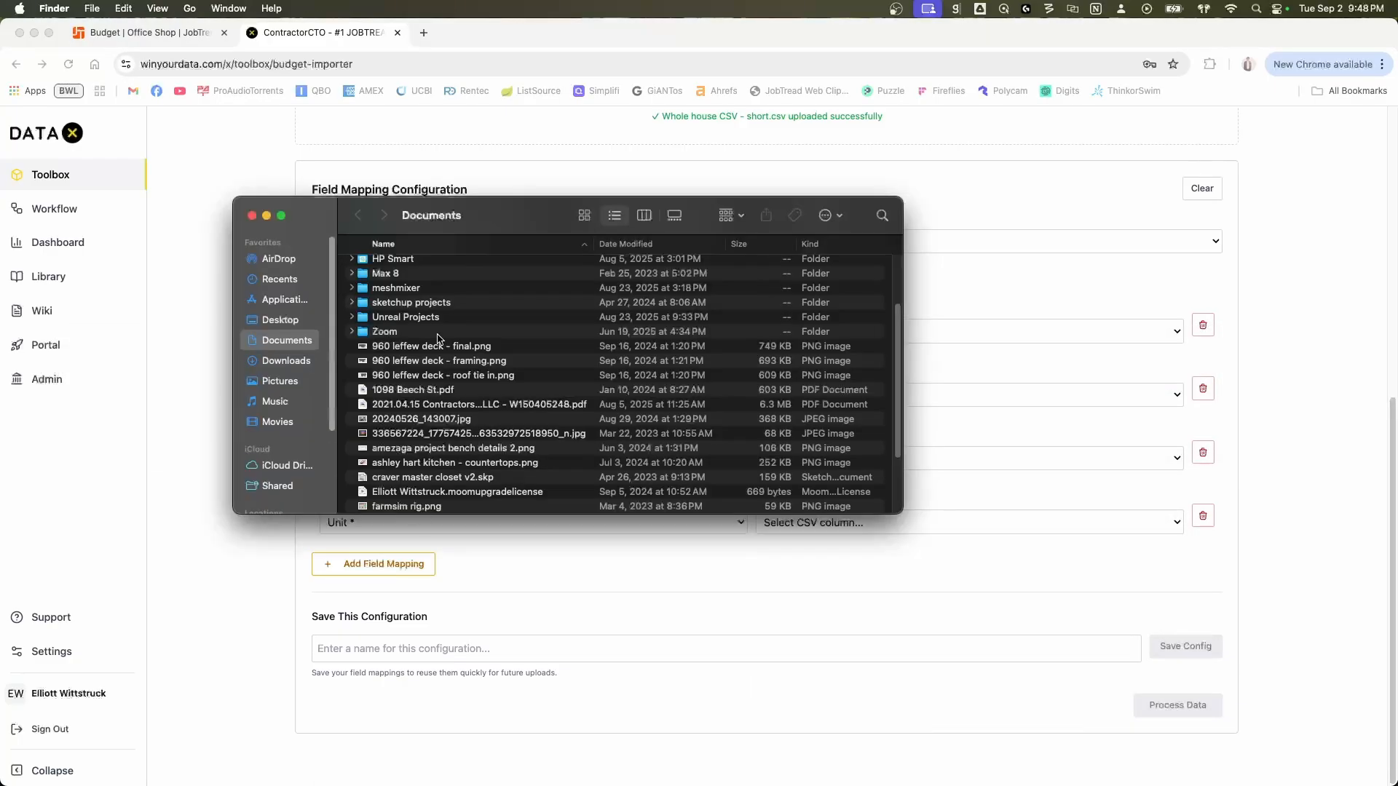
left_click(286, 360)
left_click(883, 215)
type("whol")
double_click(587, 397)
left_click(251, 216)
key("super+w")
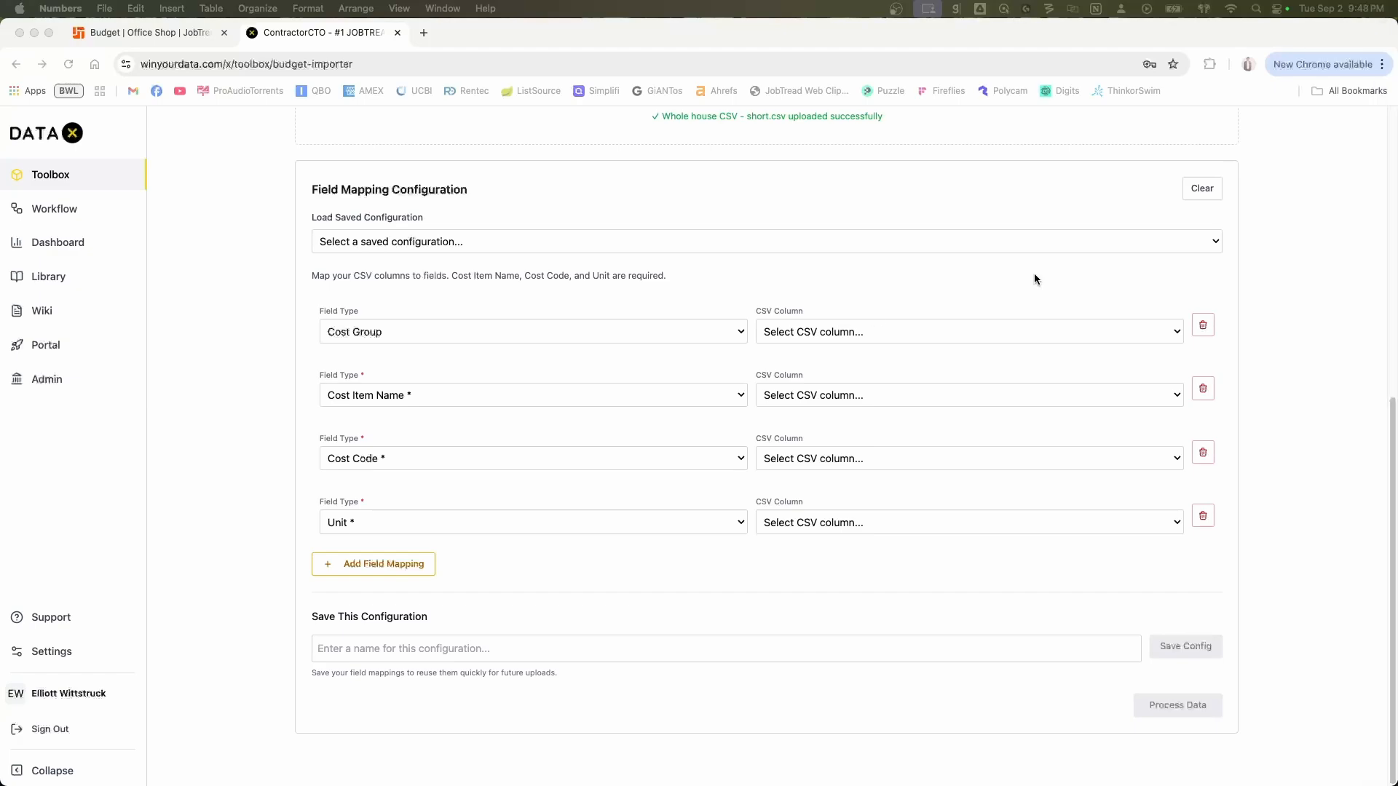
- Map the Cost Group field to the Group Description column and Cost Item Name to the Desc column
left_click(879, 331)
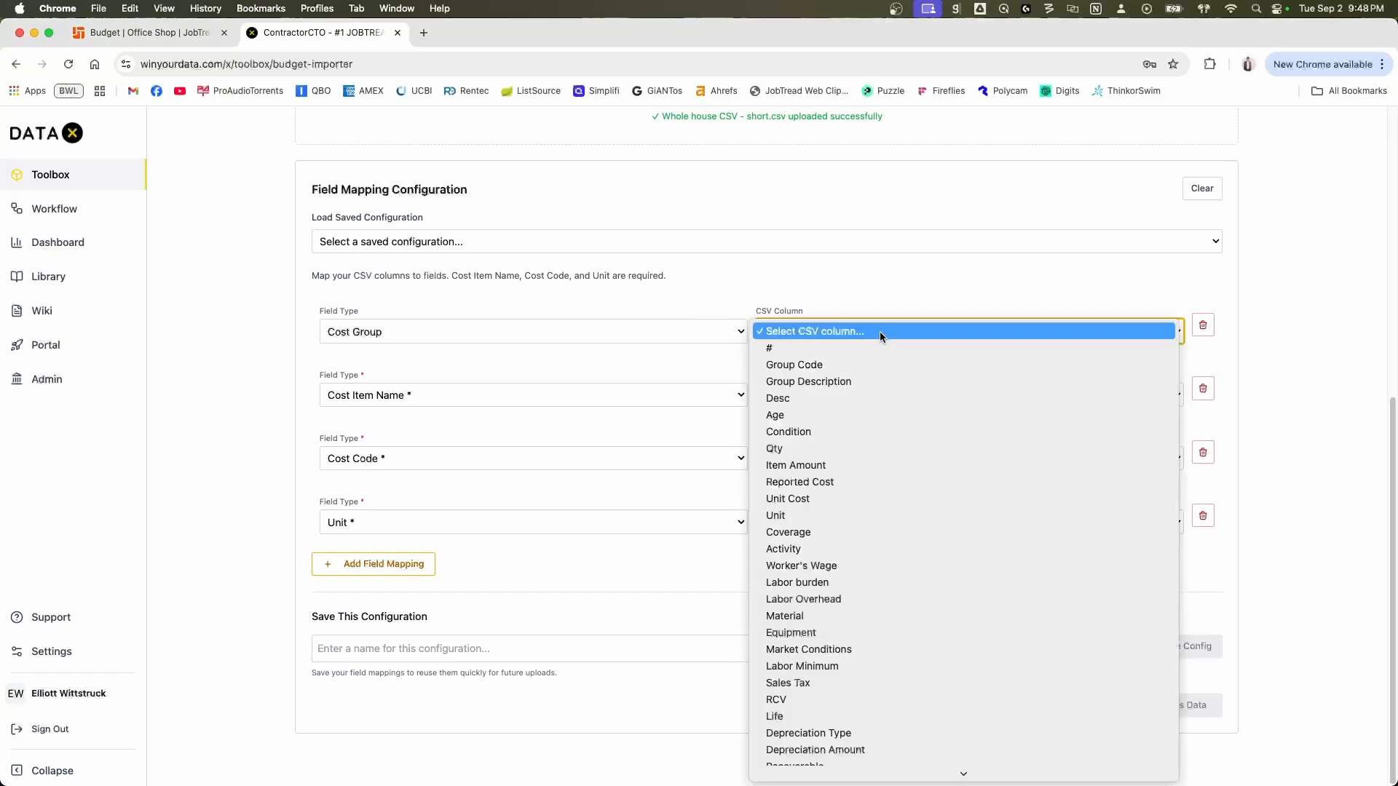
left_click(844, 380)
left_click(838, 395)
left_click(836, 461)
- Map the Cost Code field to the Group Code column and the Unit field to the Unit column
left_click(836, 458)
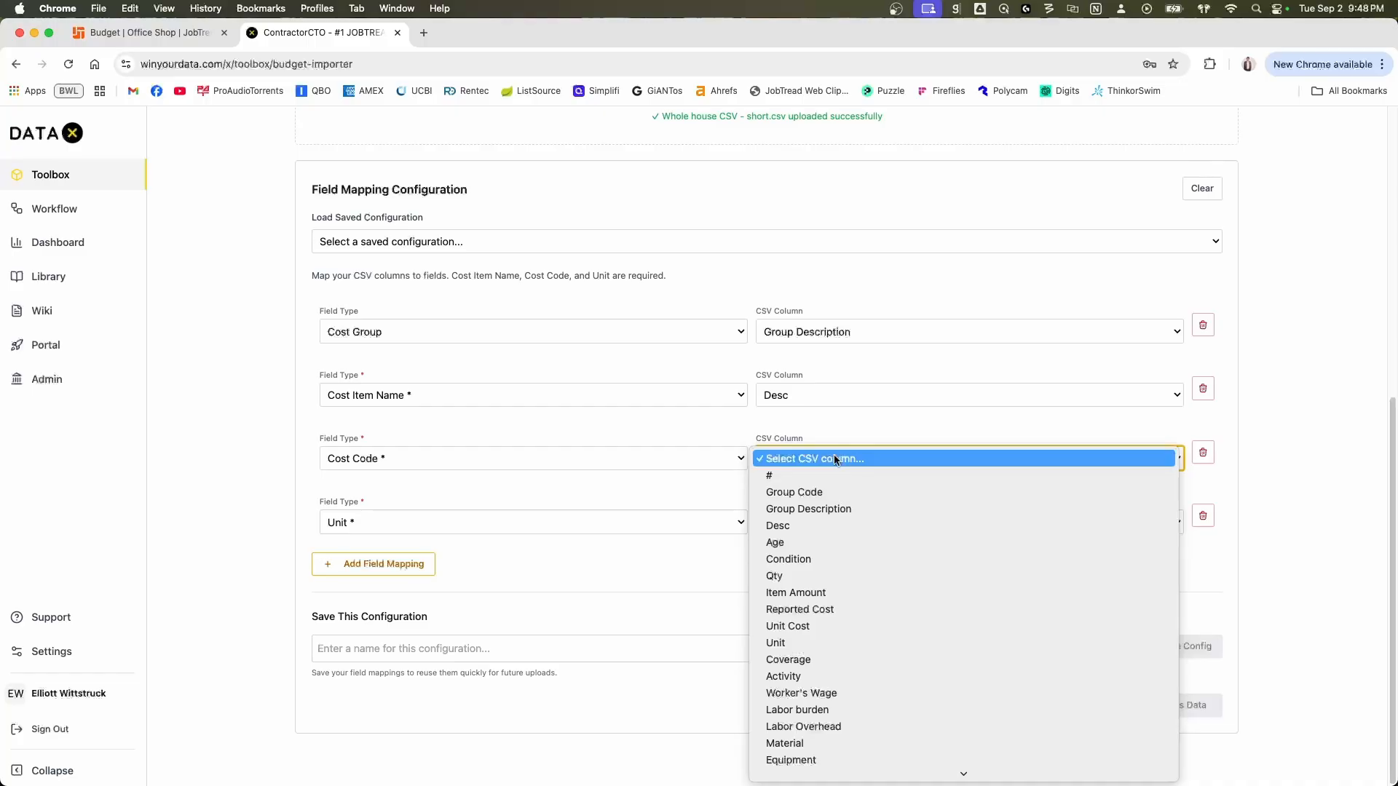
left_click(836, 493)
left_click(827, 522)
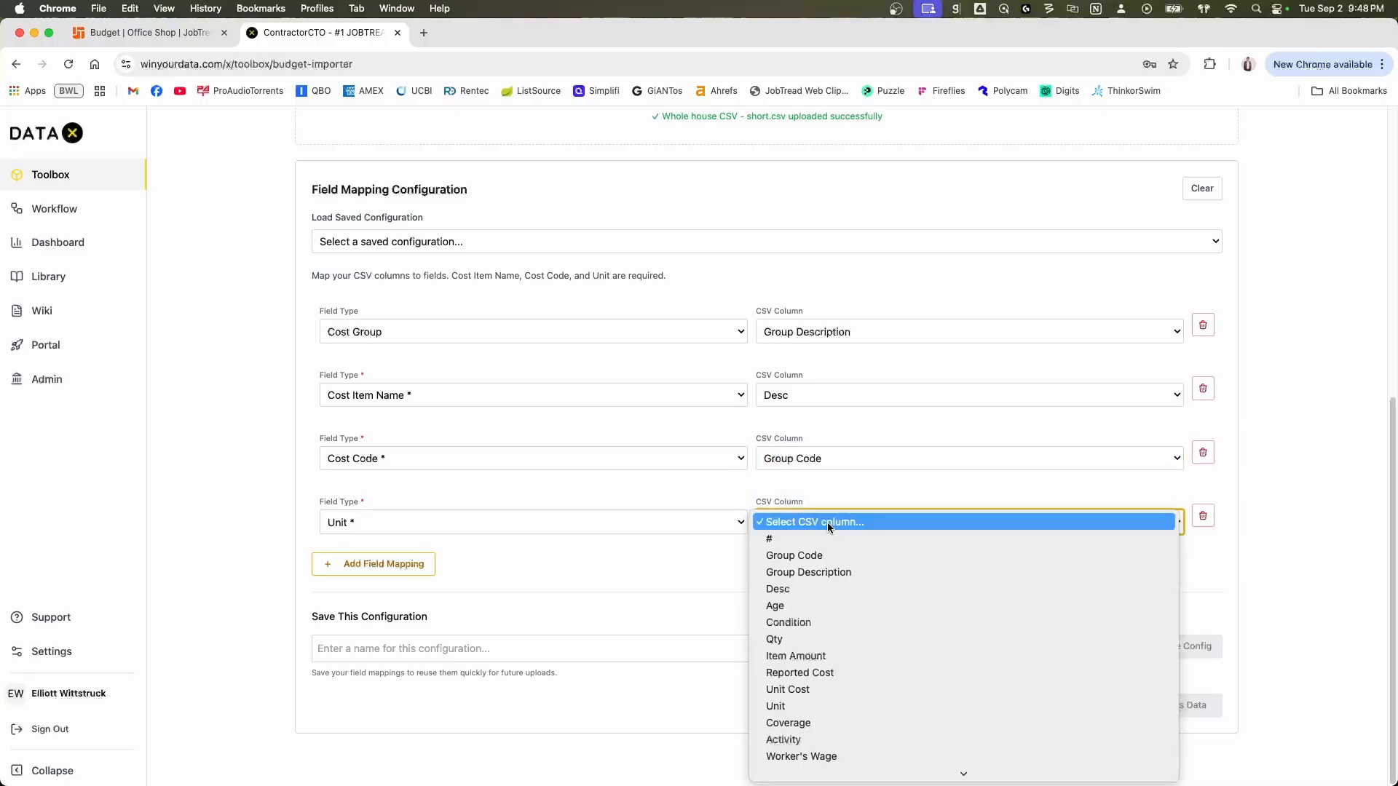
left_click(867, 672)
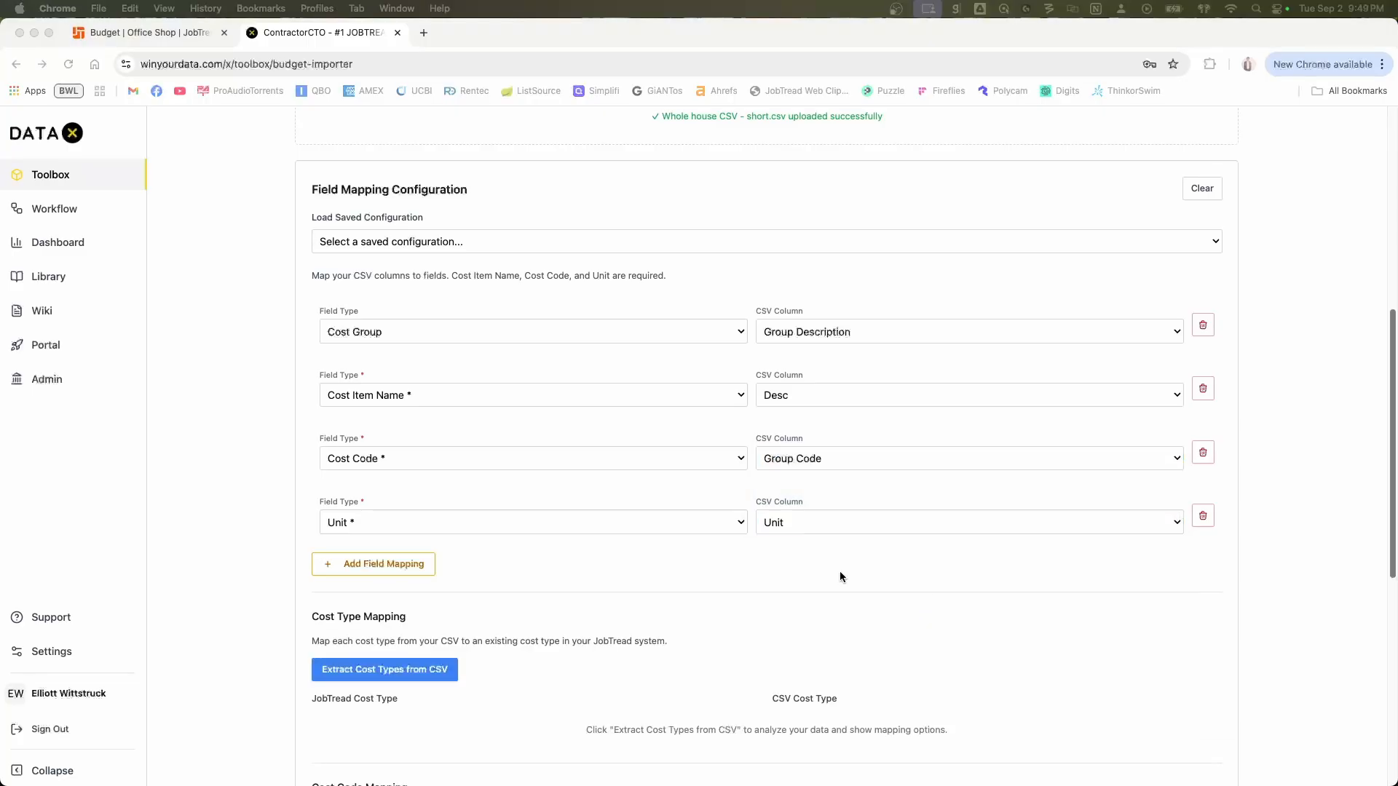
scroll(886, 570, "down", 3)
left_click(830, 210)
left_click(723, 176)
left_click(820, 272)
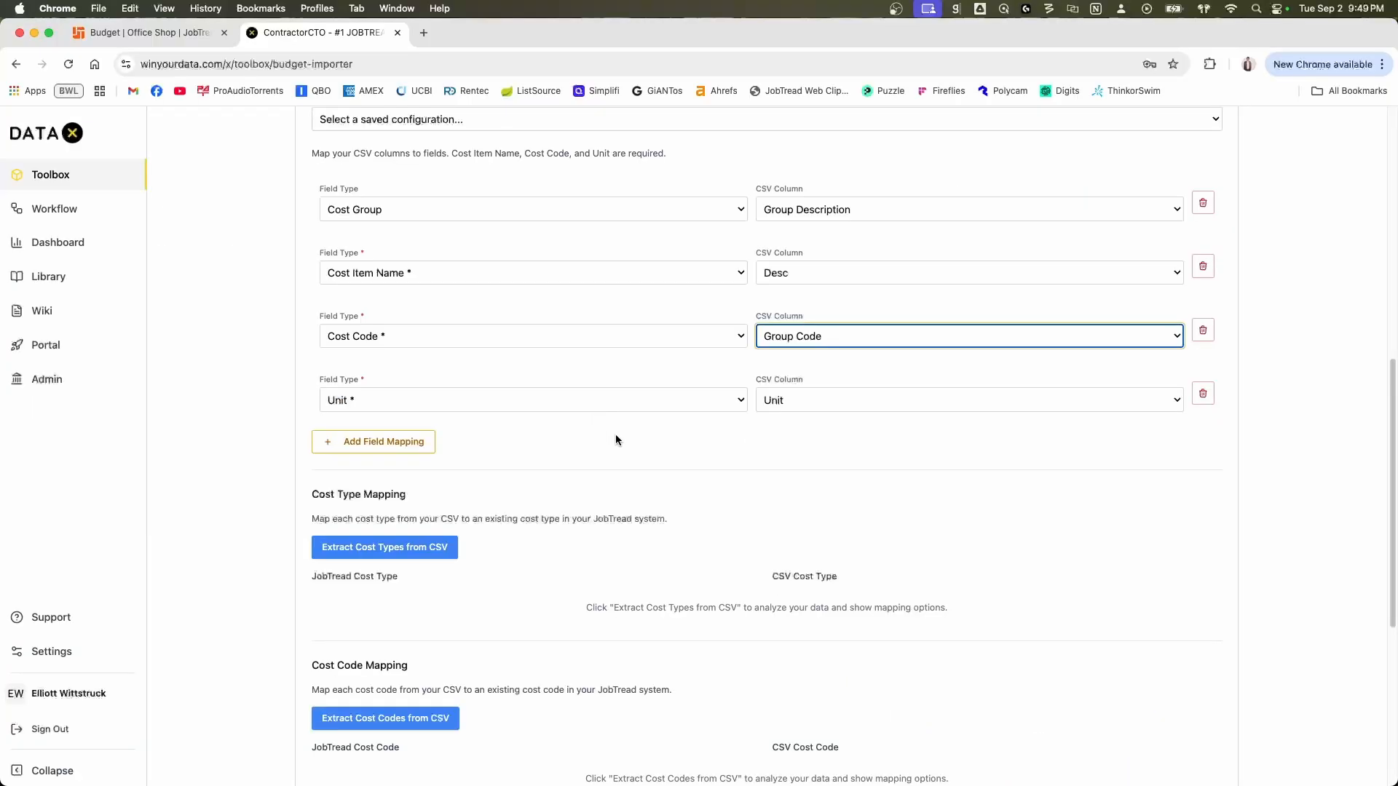
left_click(617, 438)
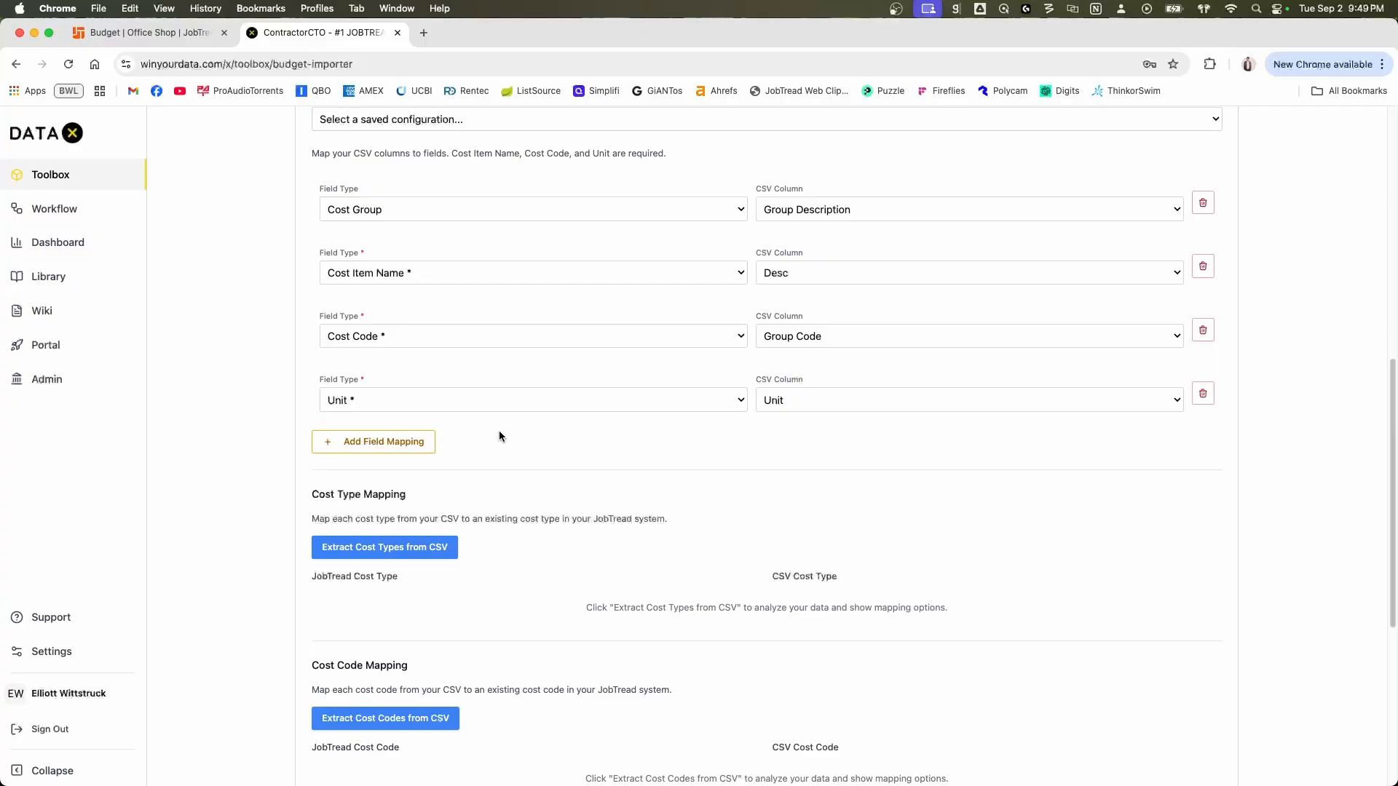
- Add two more field mappings and map the first one, Quantity, to the Qty column
left_click(412, 442)
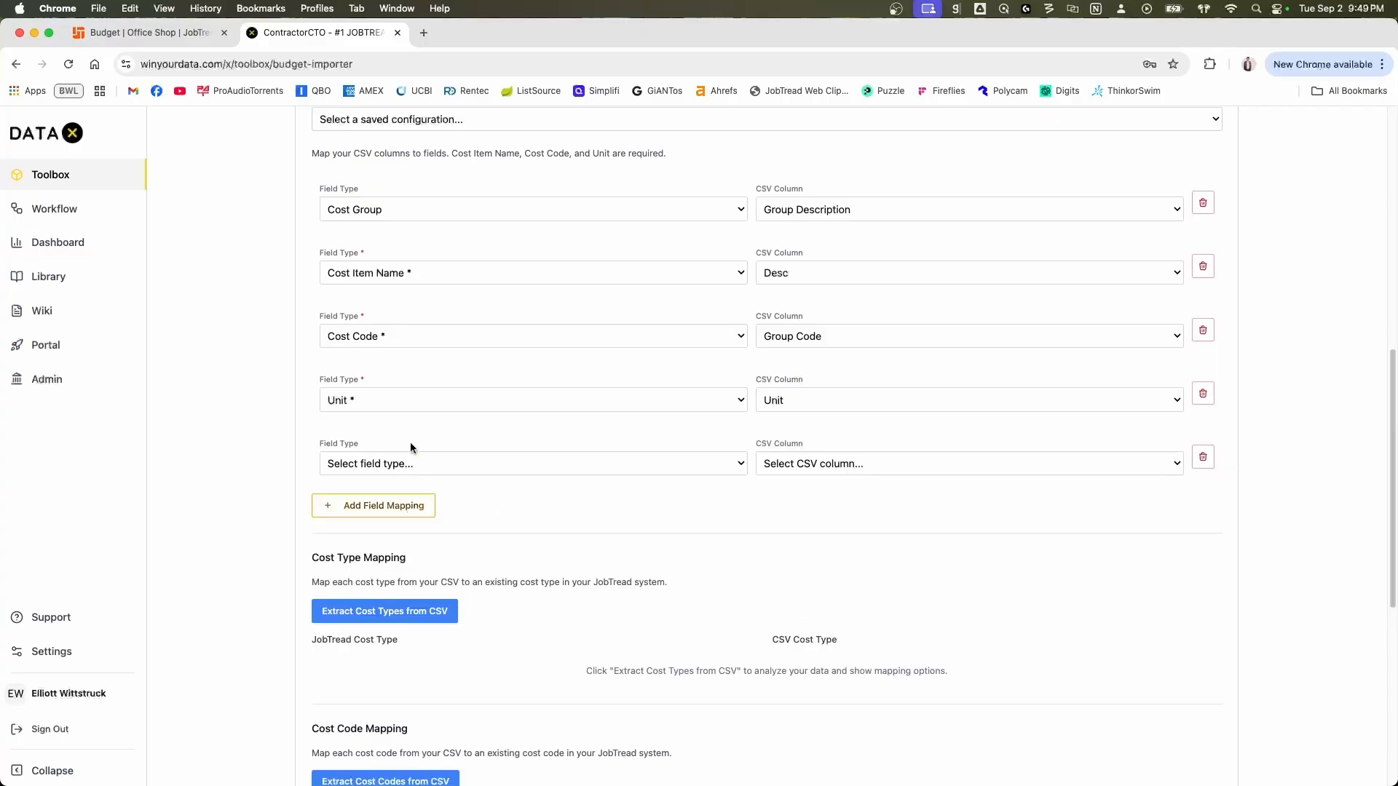
left_click(425, 508)
left_click(462, 466)
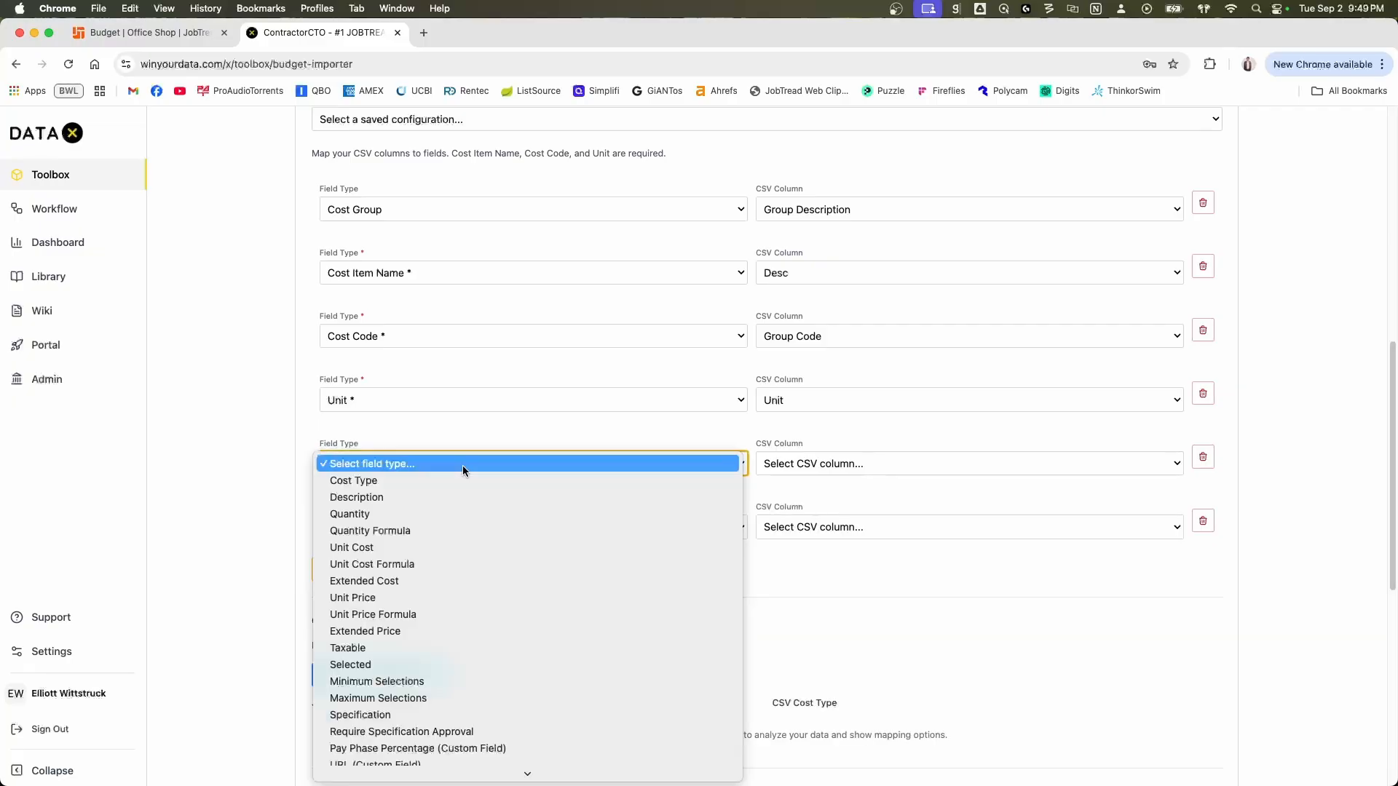
key("Escape")
left_click(787, 466)
left_click(800, 580)
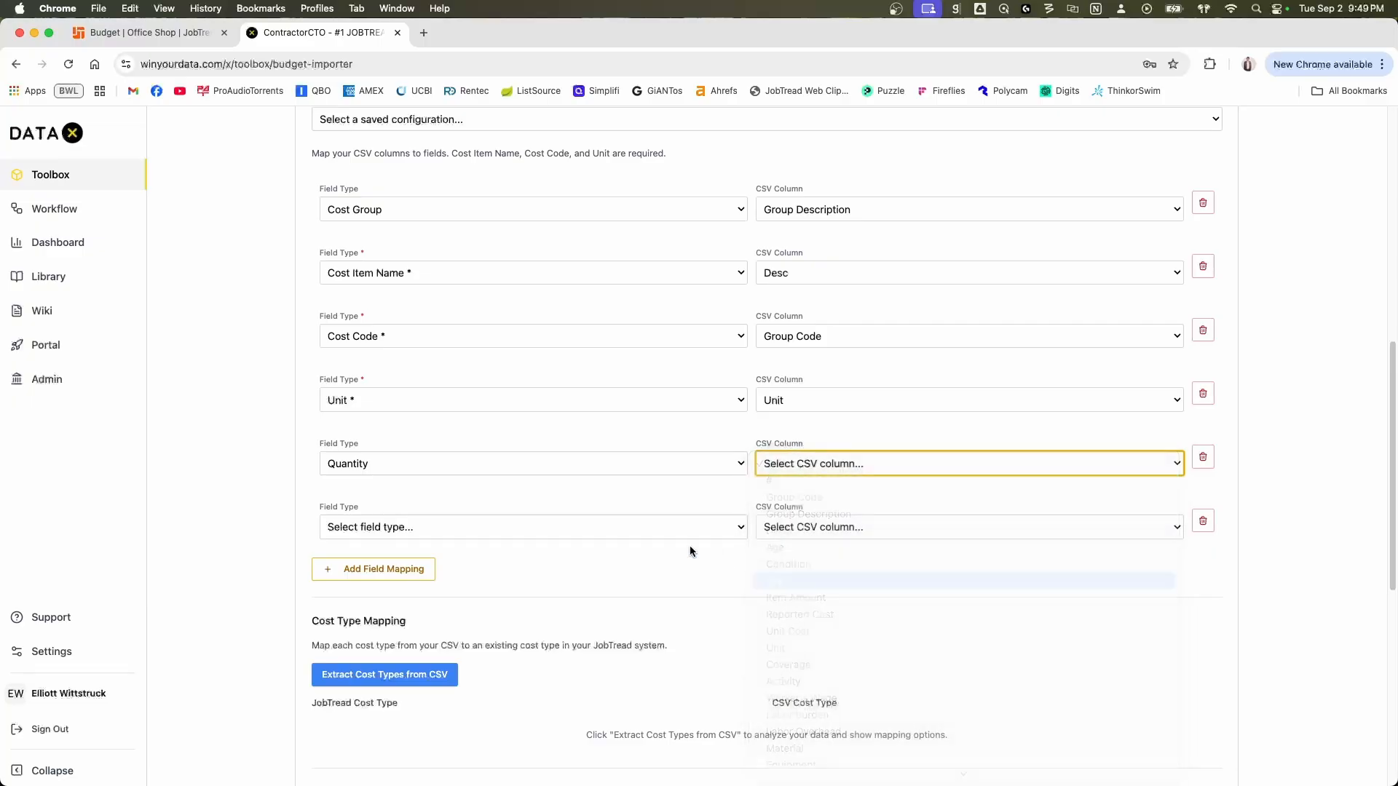
- In the remaining empty mapping, map the Unit Cost field to the Item Amount column
left_click(610, 527)
scroll(609, 534, "down", 3)
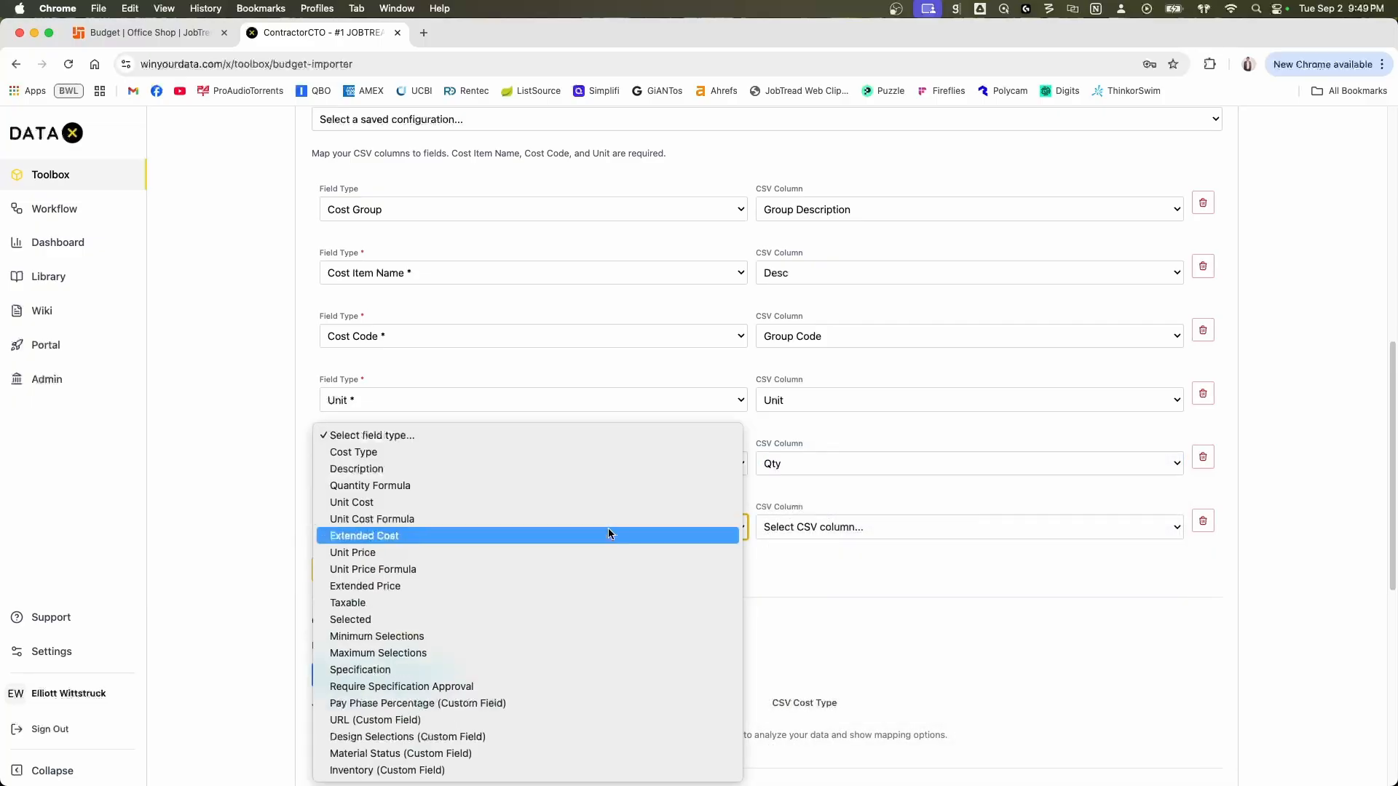
left_click(872, 567)
left_click(853, 534)
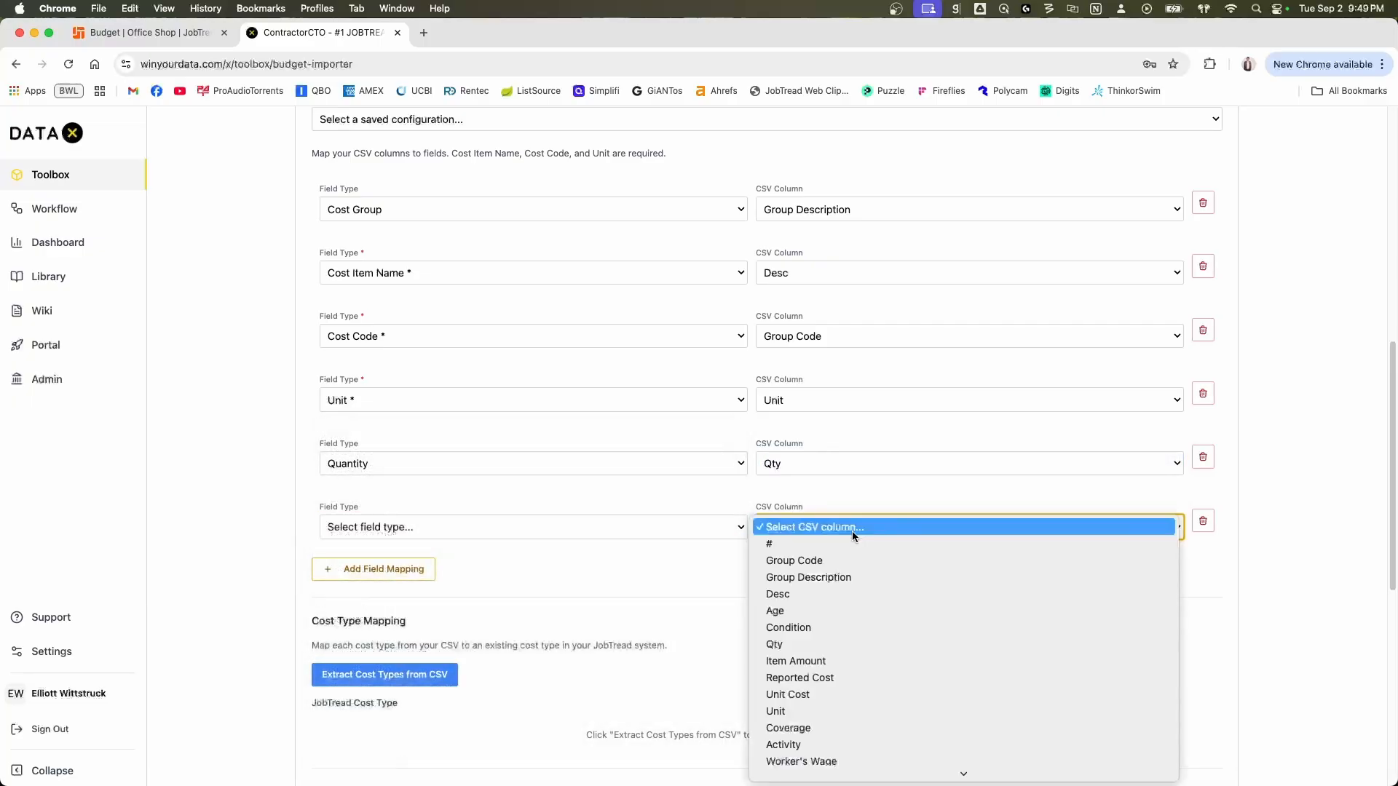
left_click(841, 661)
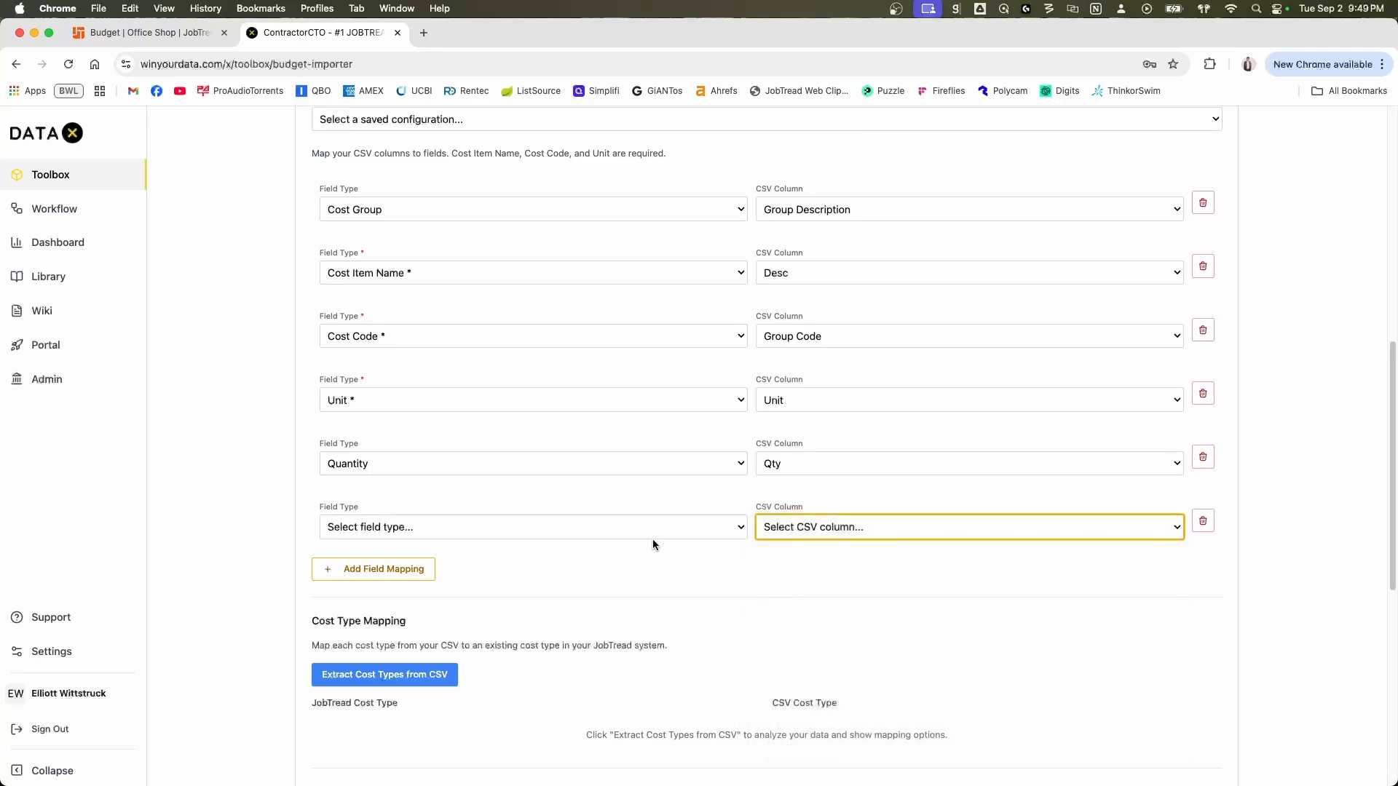
left_click(625, 526)
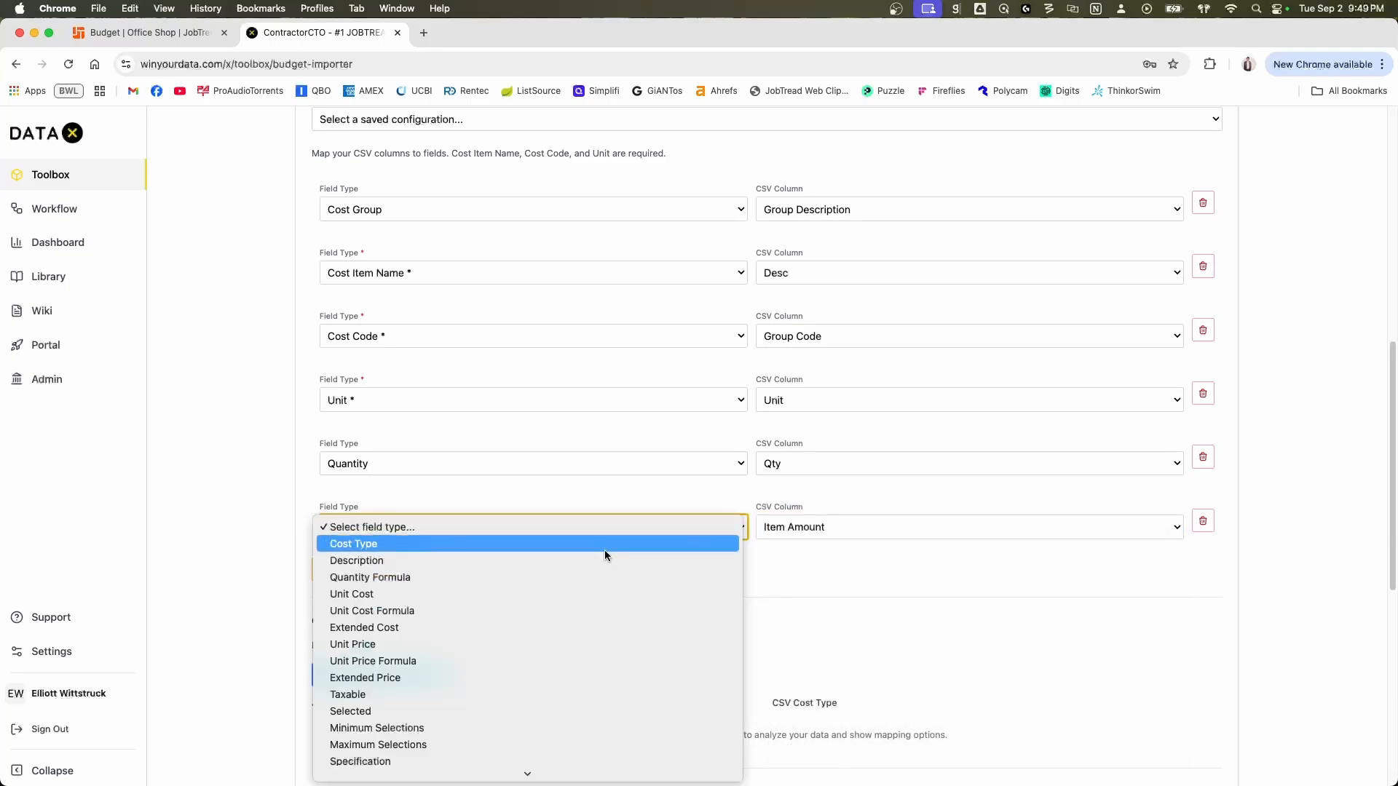
left_click(854, 597)
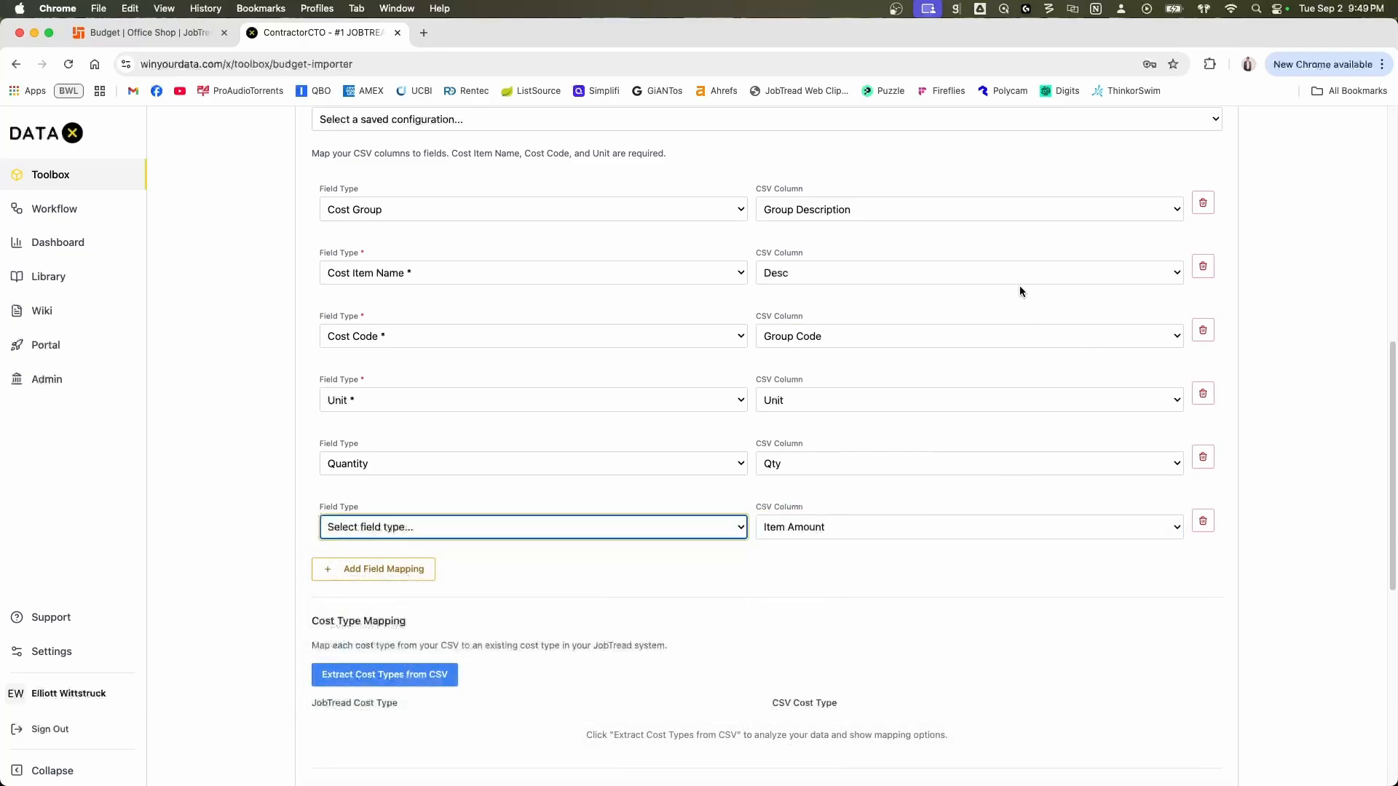
left_click(513, 524)
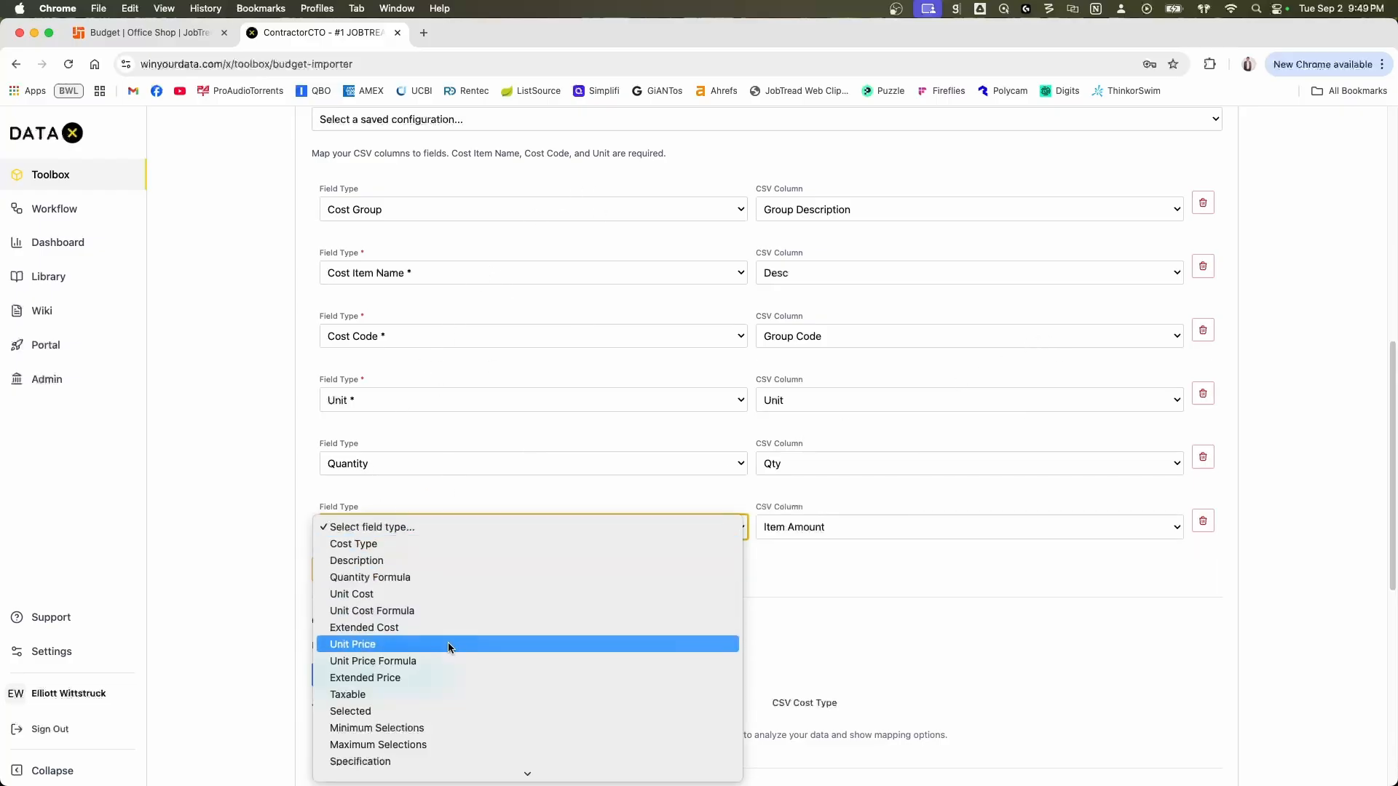
left_click(441, 594)
left_click(406, 569)
left_click(866, 591)
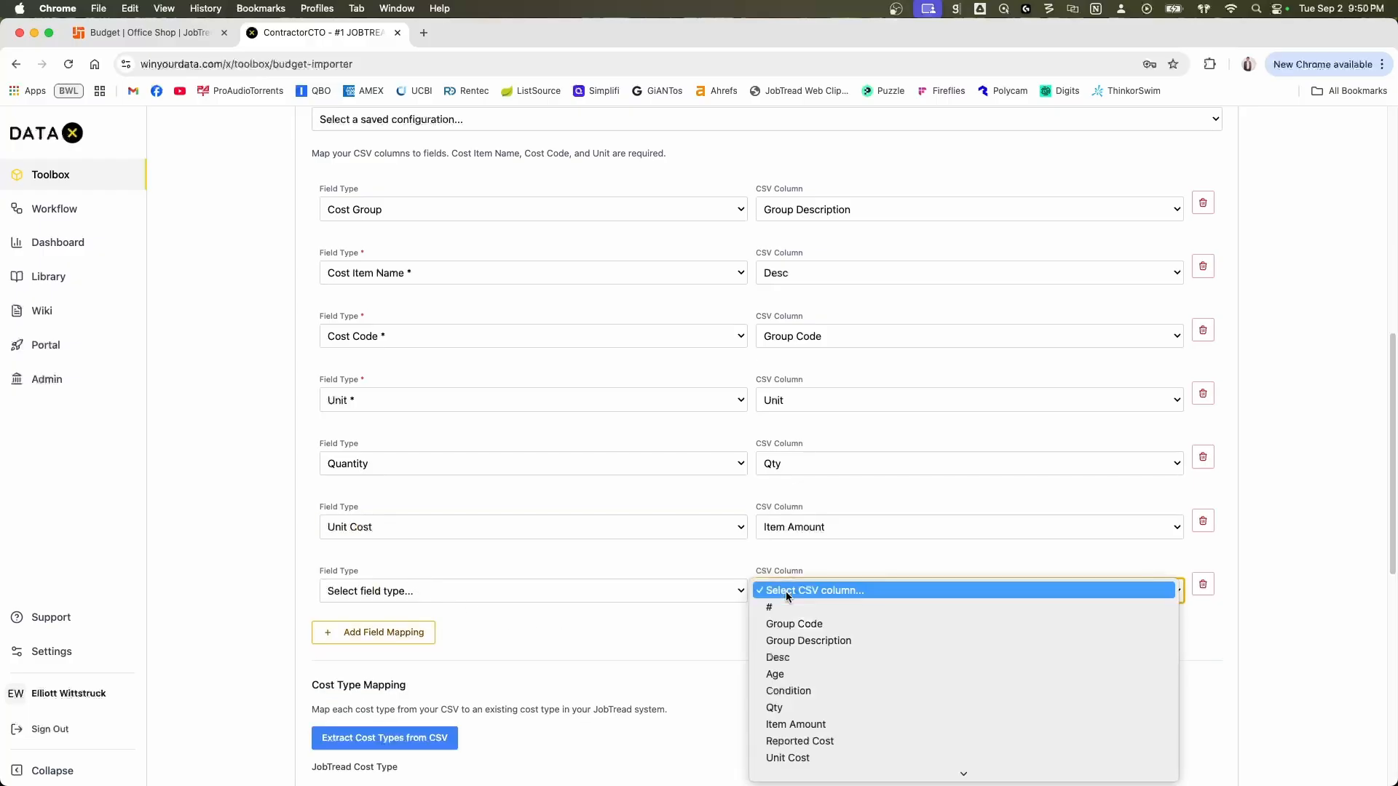
scroll(901, 615, "down", 5)
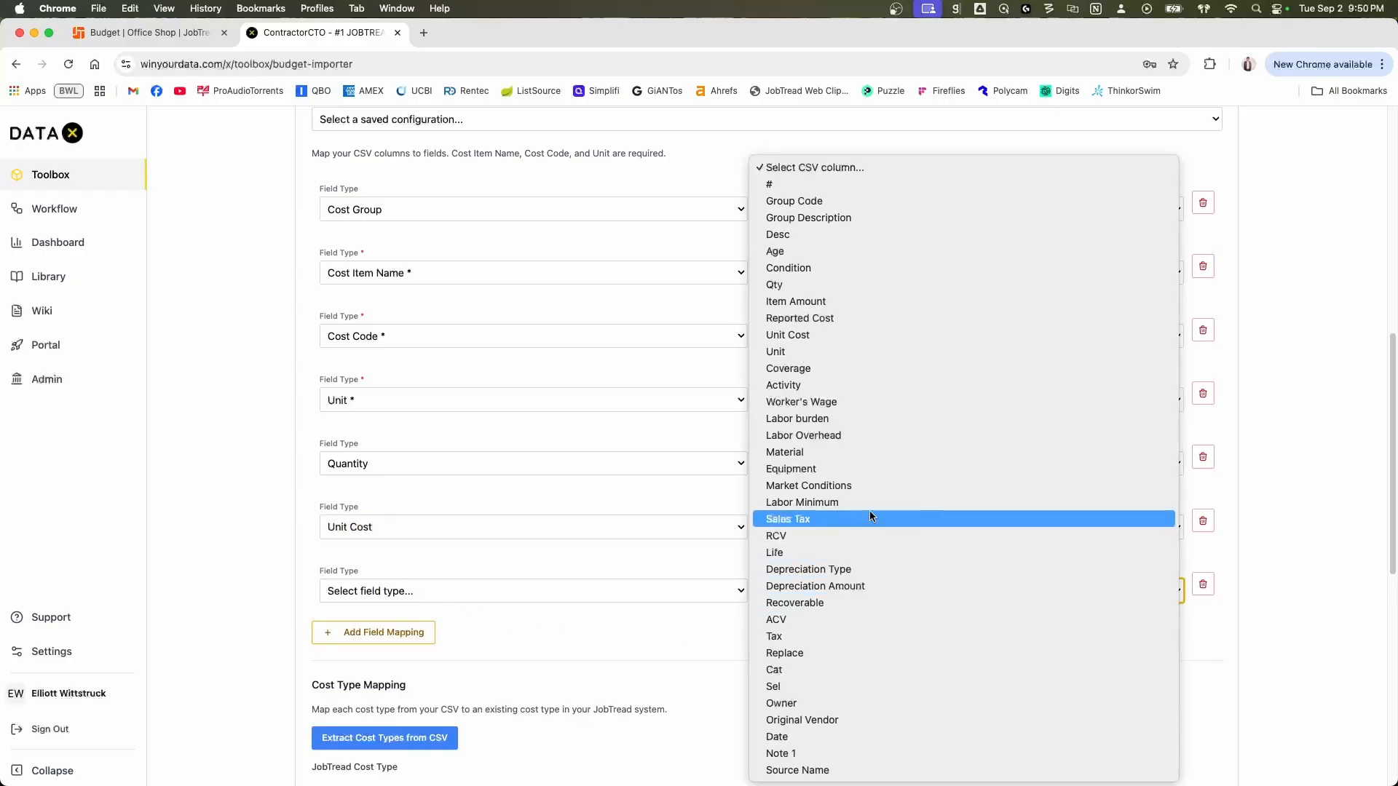
left_click(654, 635)
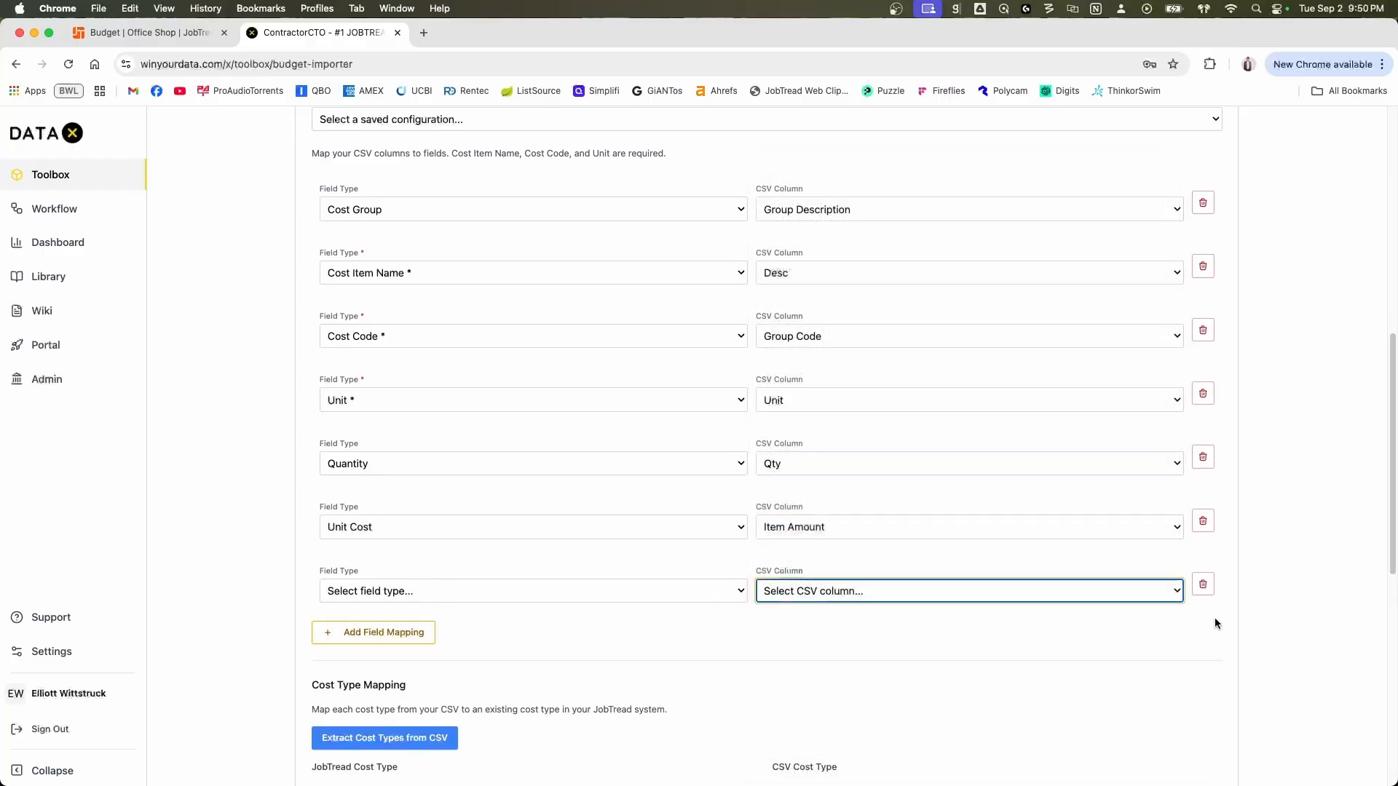
left_click(1203, 583)
- Extract the cost codes and units from the CSV and review the entries that need mapping
scroll(657, 575, "down", 6)
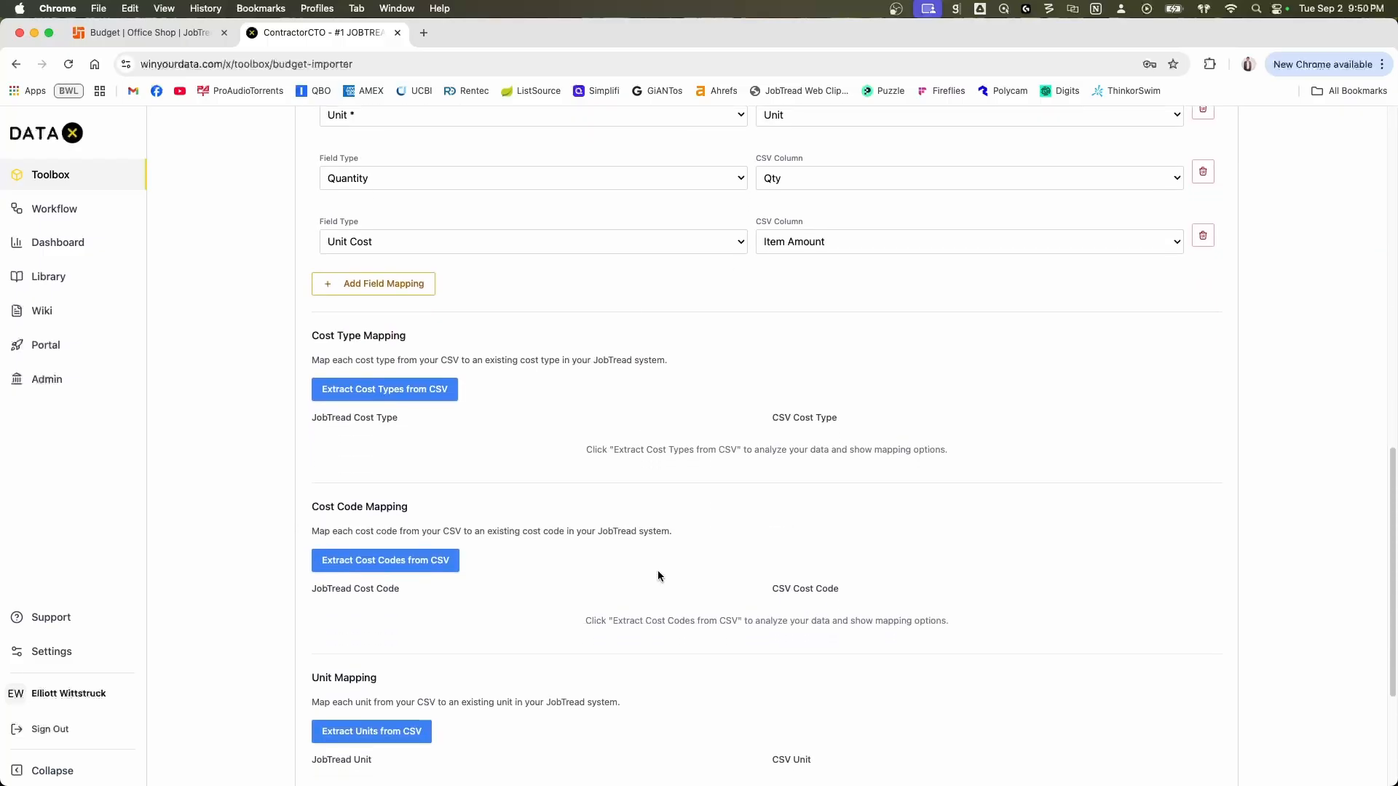
left_click(378, 259)
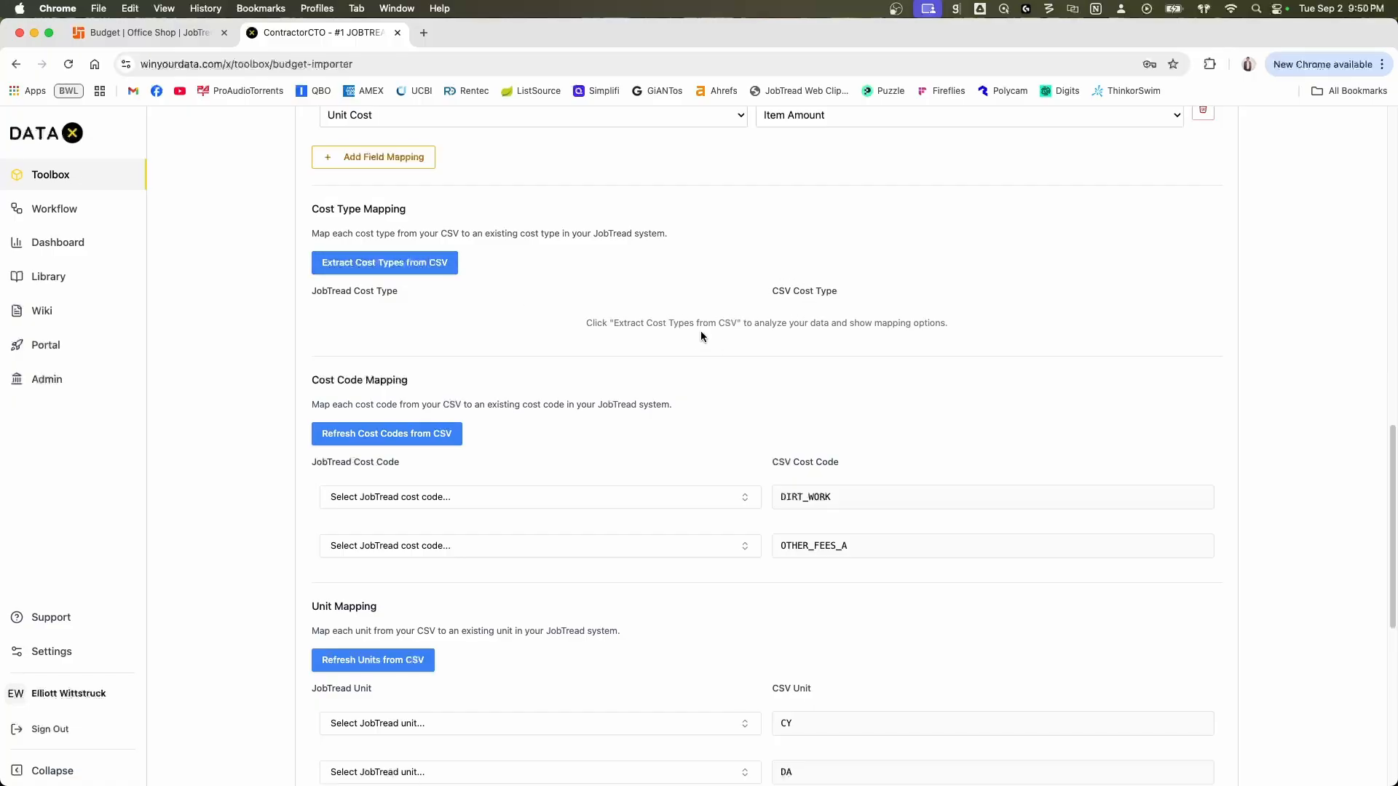
scroll(699, 320, "down", 3)
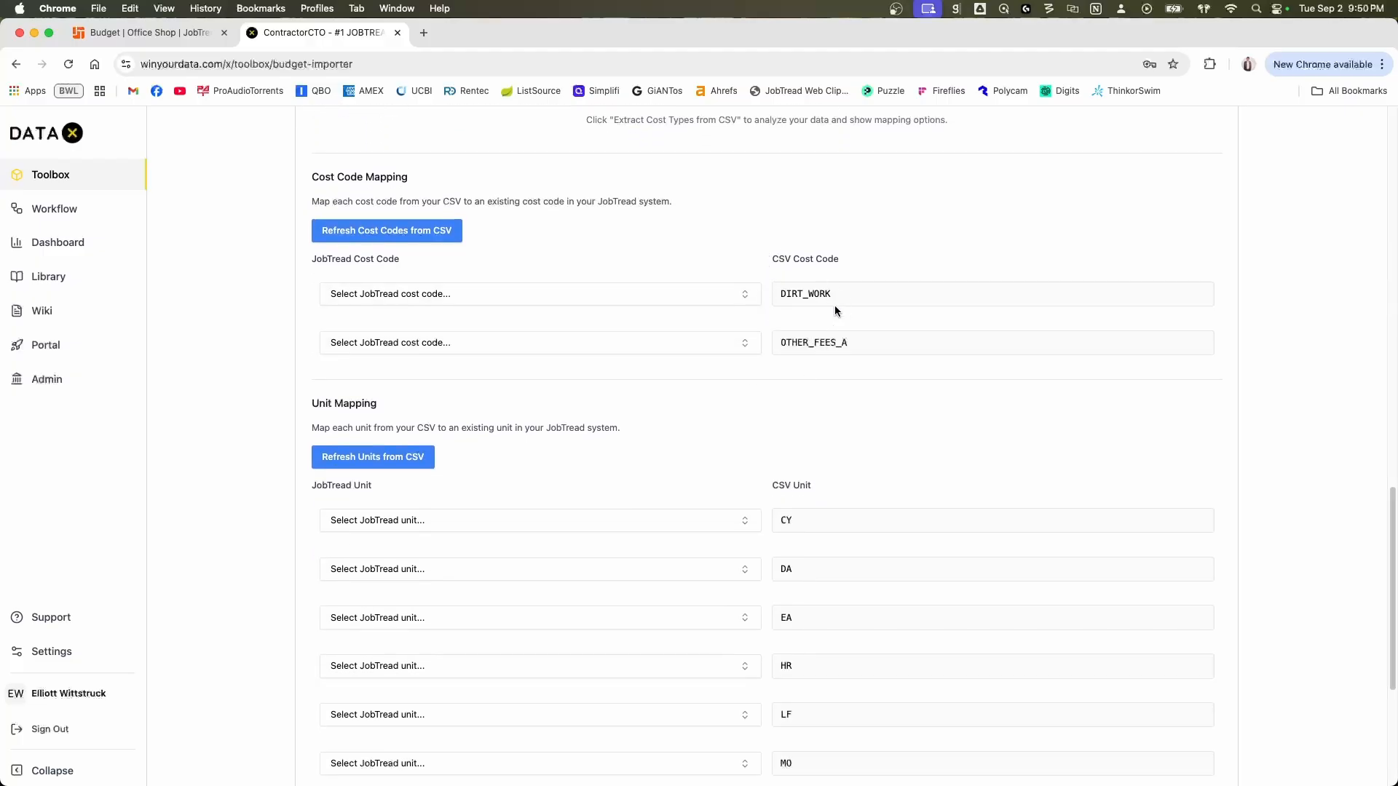
scroll(699, 306, "down", 2)
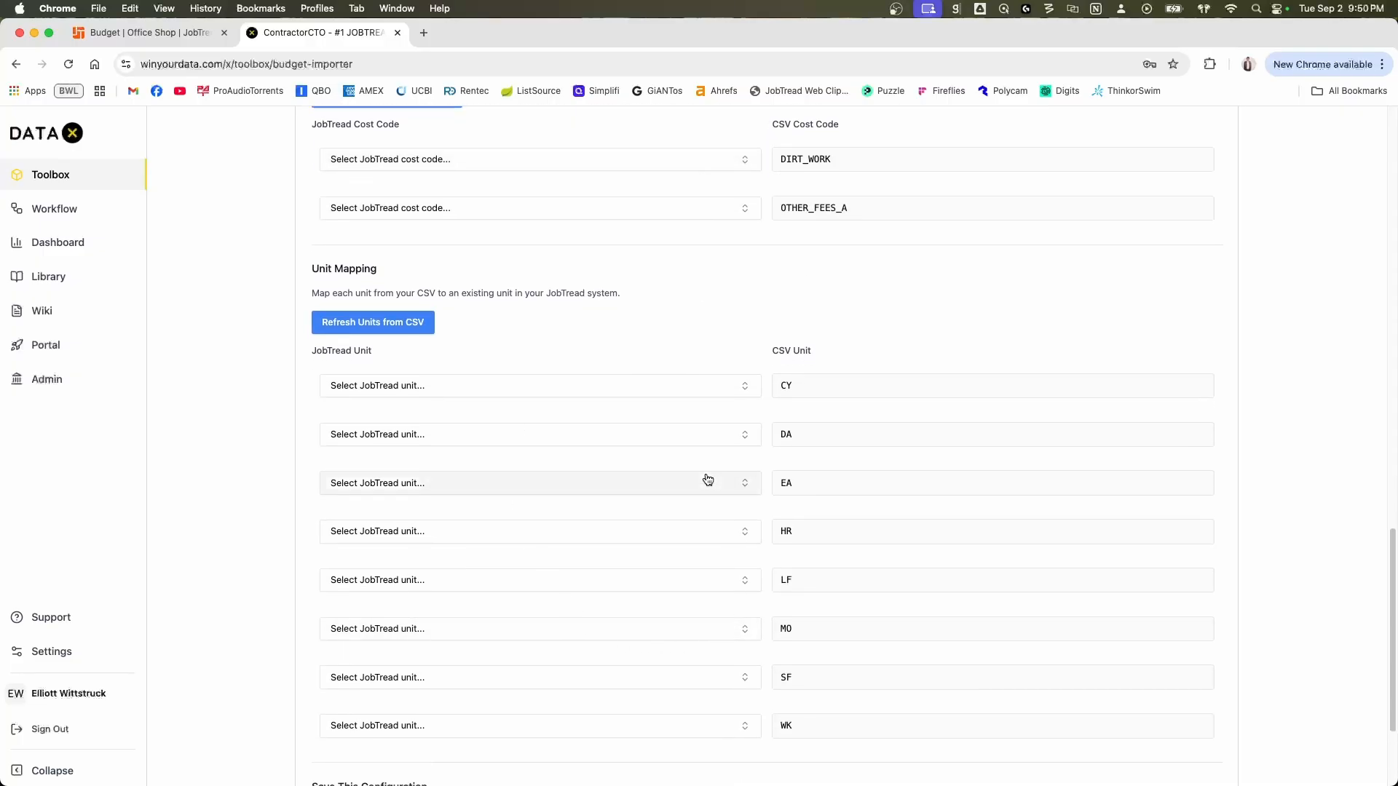
- Map the CSV cost code DIRT_WORK to 0300 Excavation and OTHER_FEES_A to 0000 Uncategorized
scroll(708, 479, "up", 2)
left_click(665, 292)
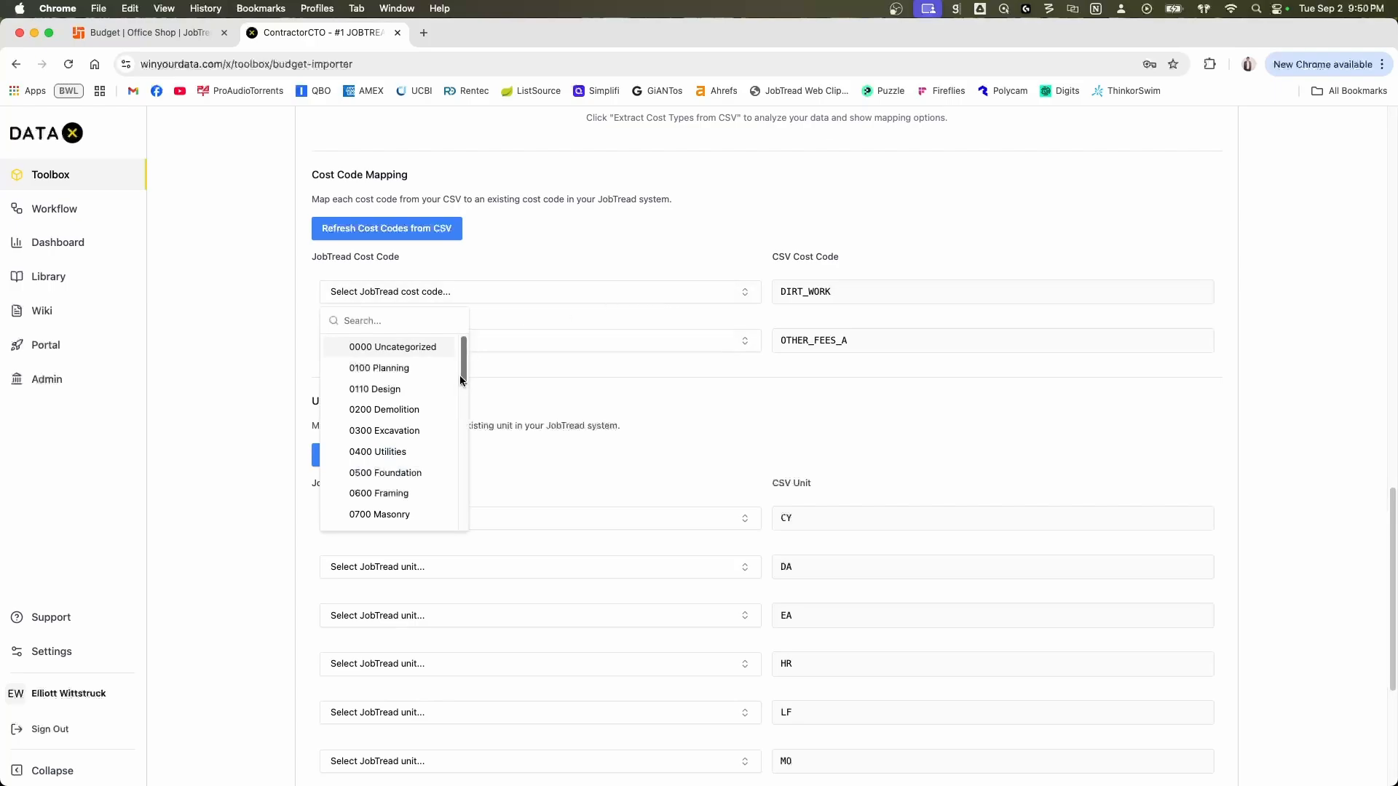
left_click(412, 432)
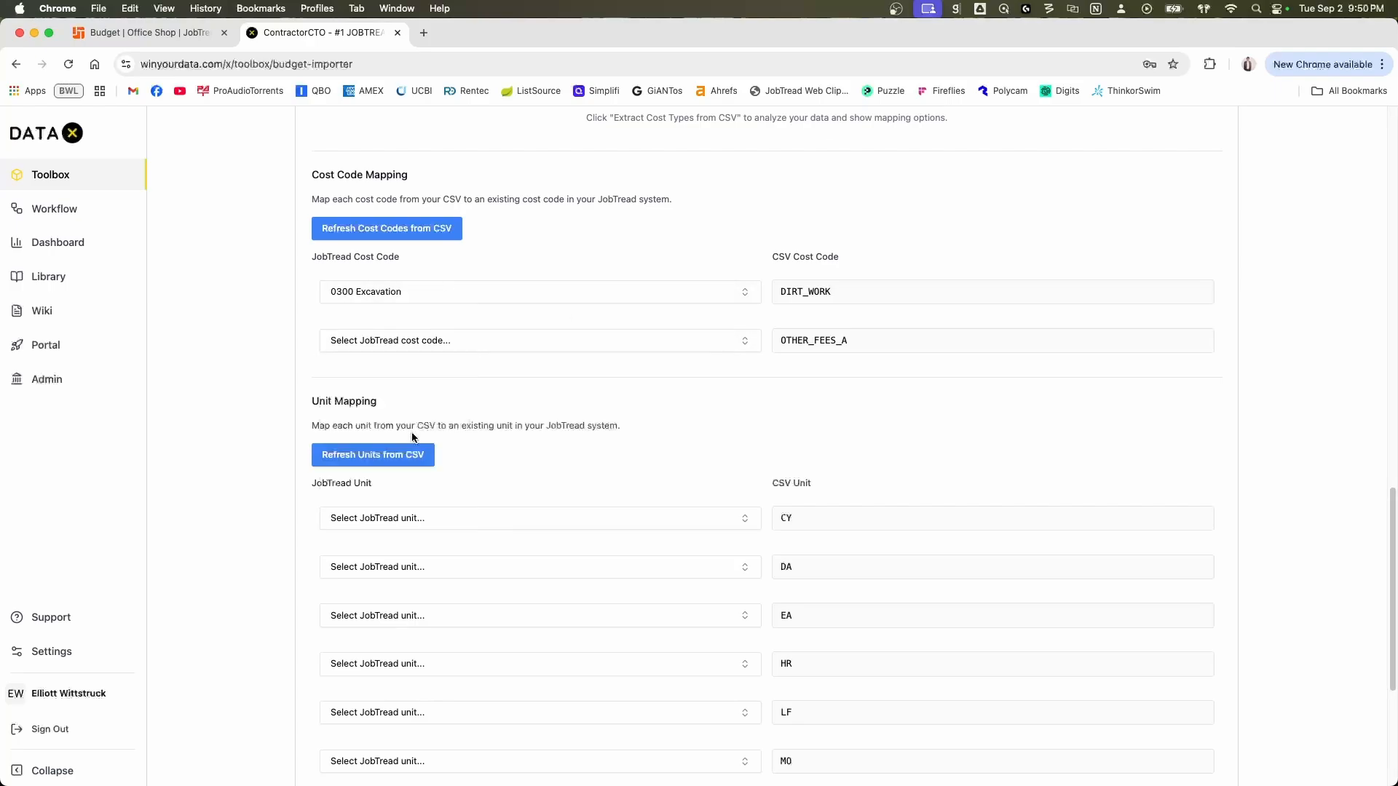
left_click(473, 345)
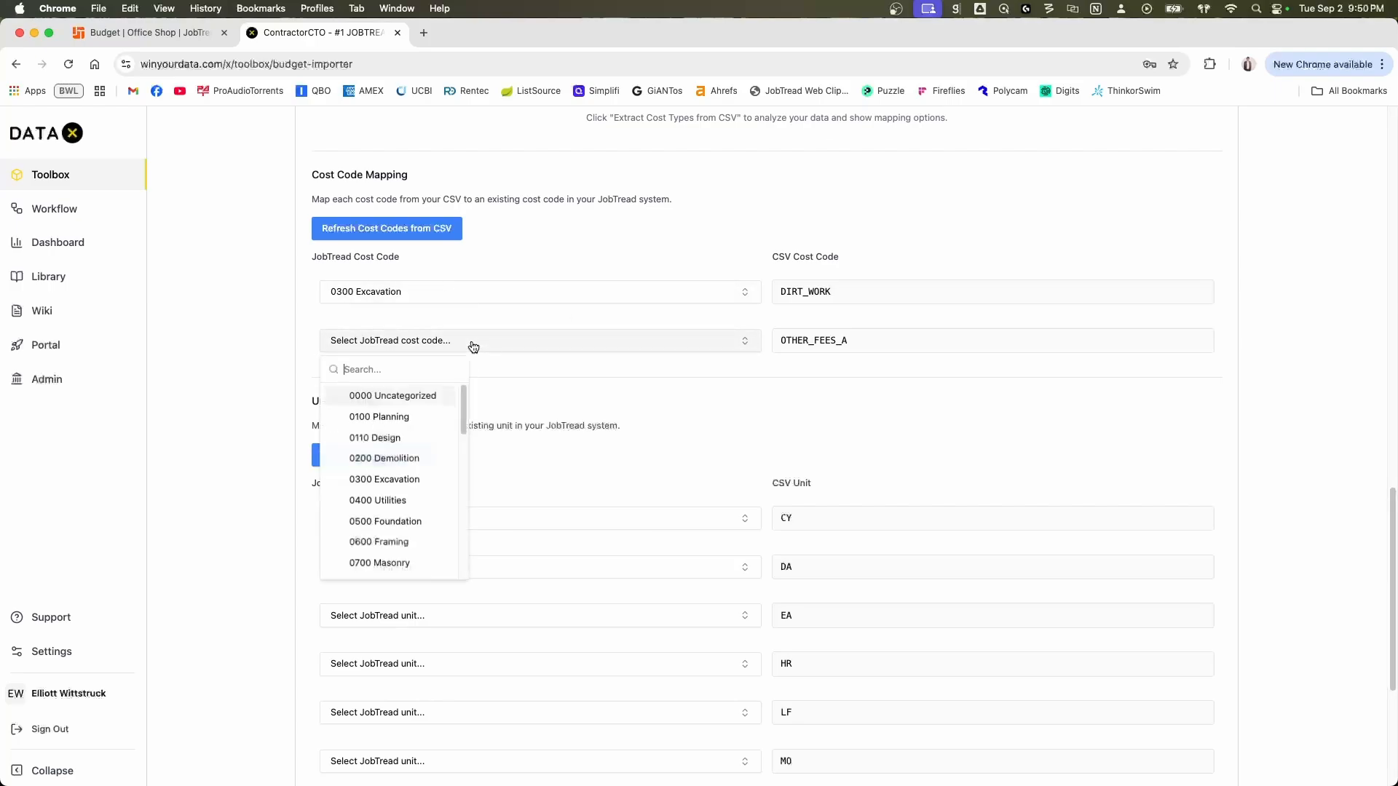
left_click(409, 398)
left_click(410, 295)
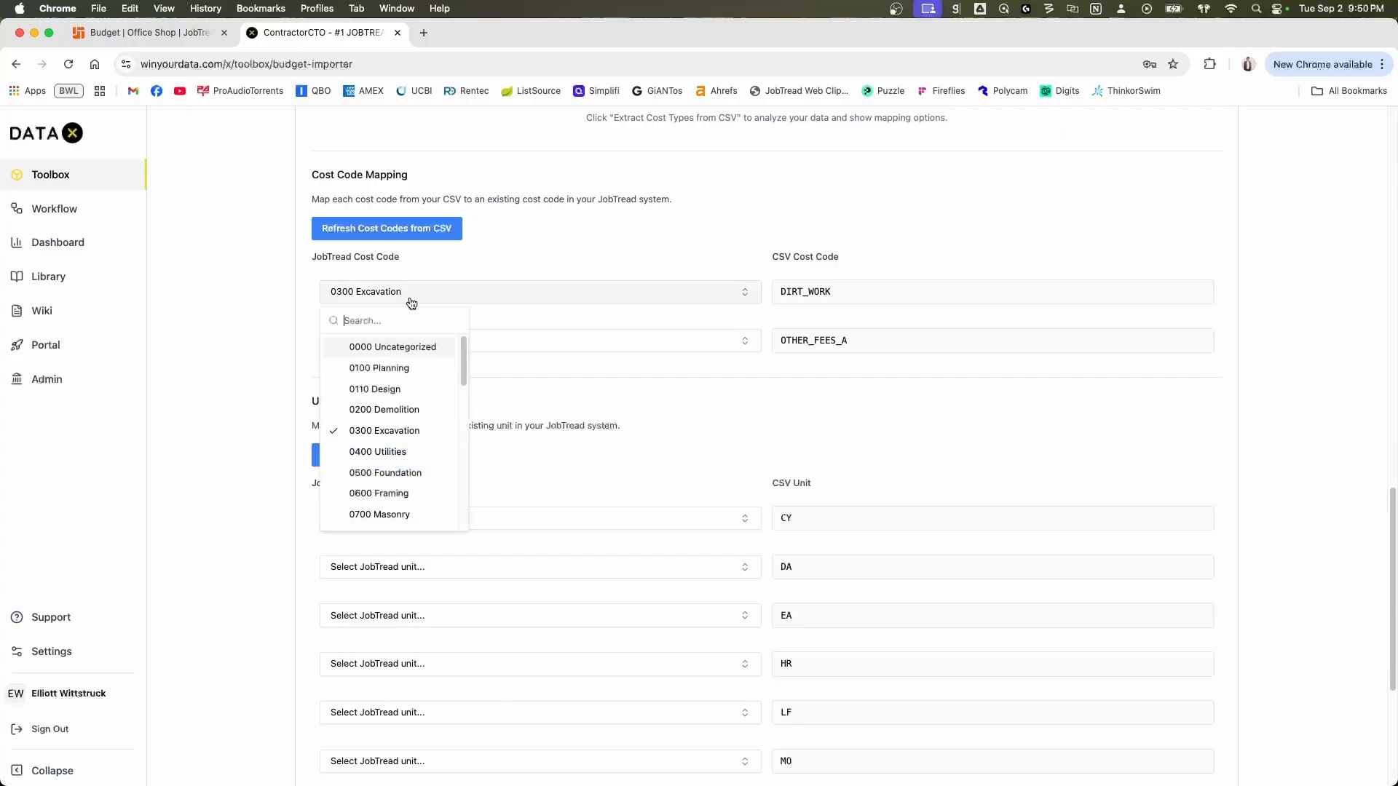
left_click(391, 430)
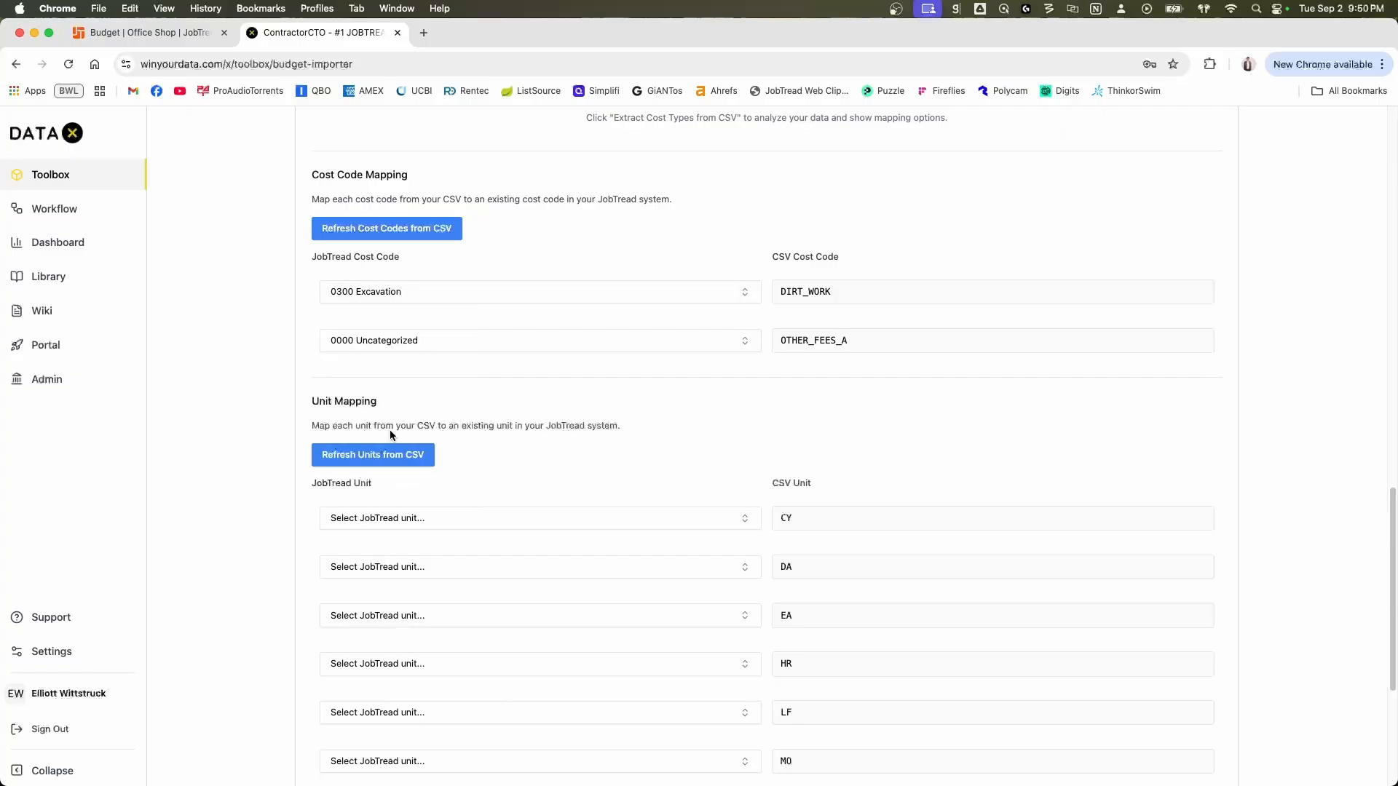
left_click(447, 350)
left_click(422, 397)
- In Unit Mapping, map the CSV unit CY to Cubic Yards and DA to Days
scroll(739, 353, "down", 2)
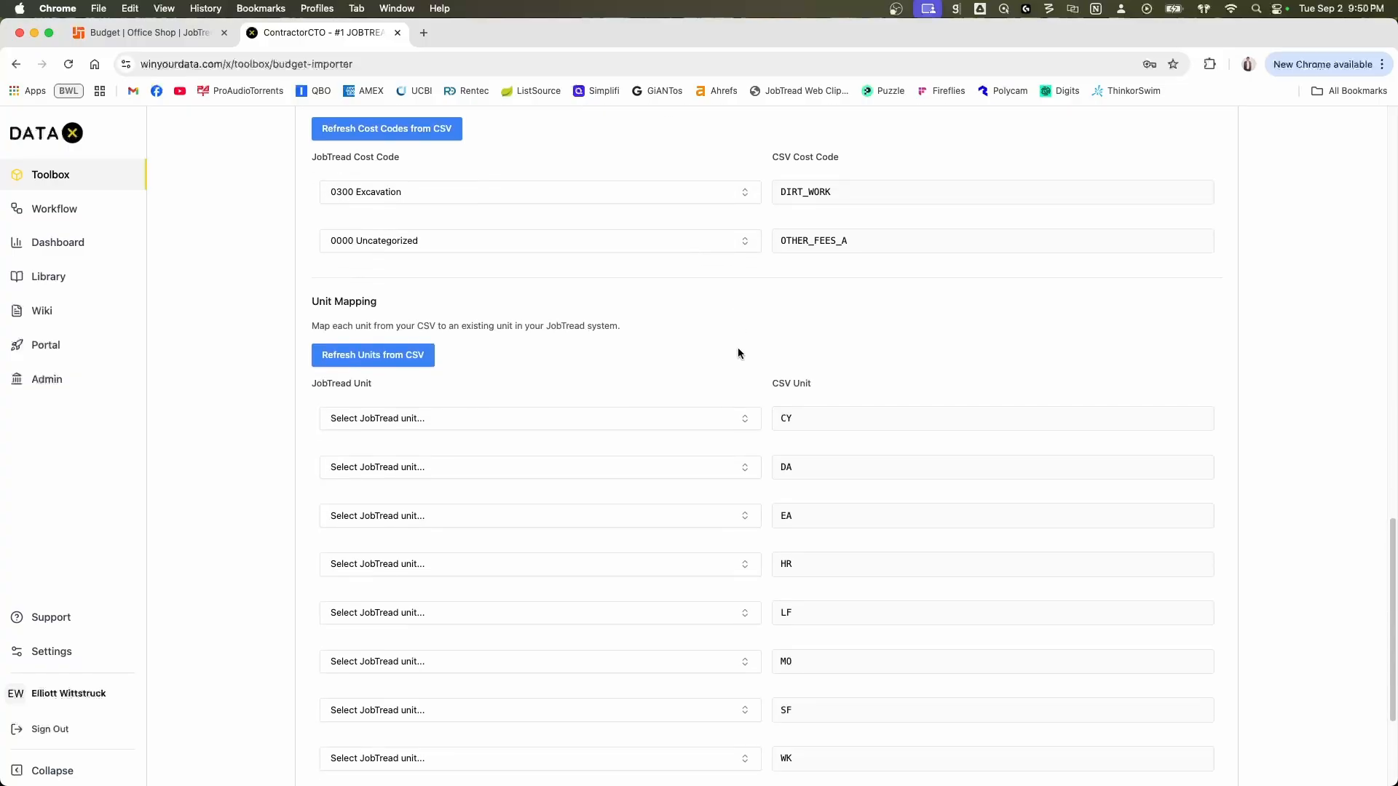
scroll(738, 353, "down", 4)
left_click(657, 250)
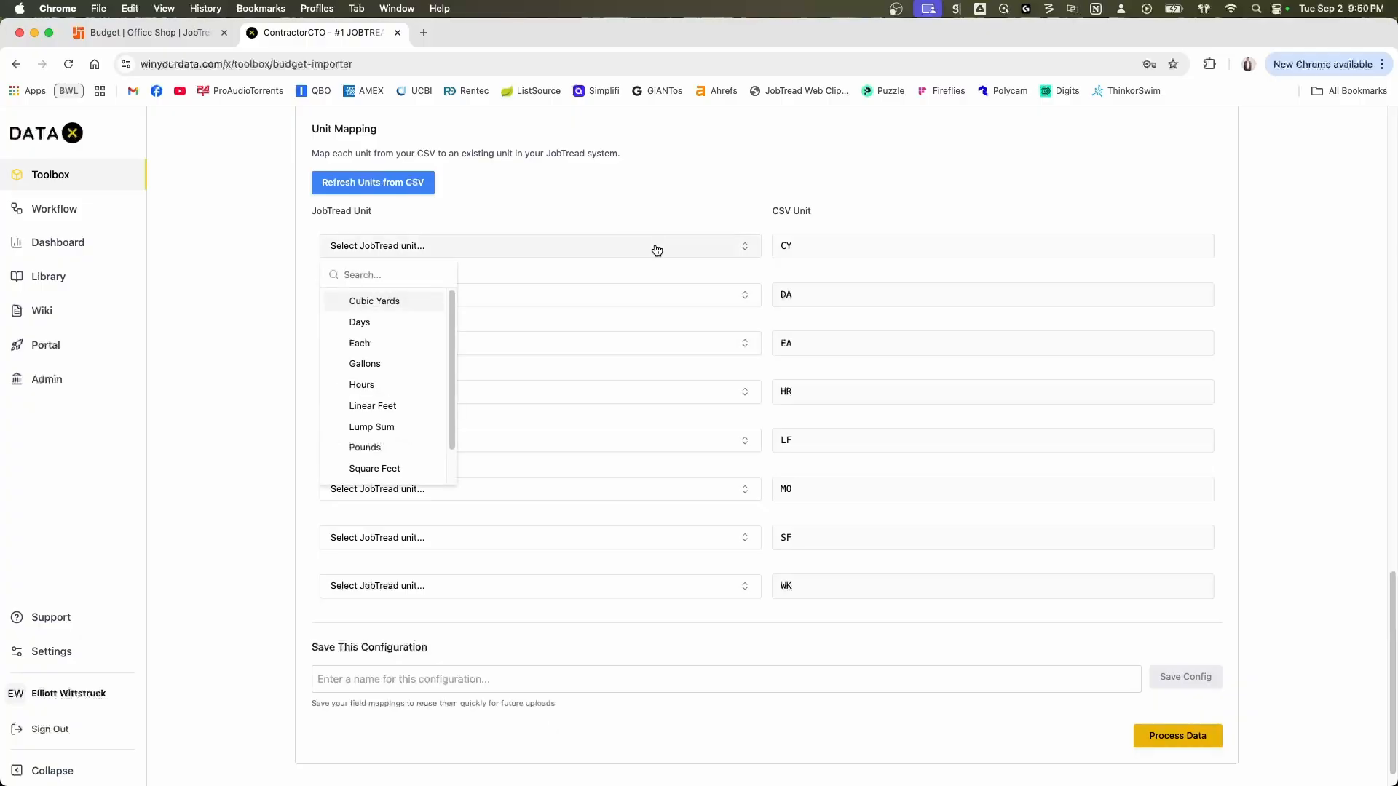
left_click(405, 302)
left_click(466, 295)
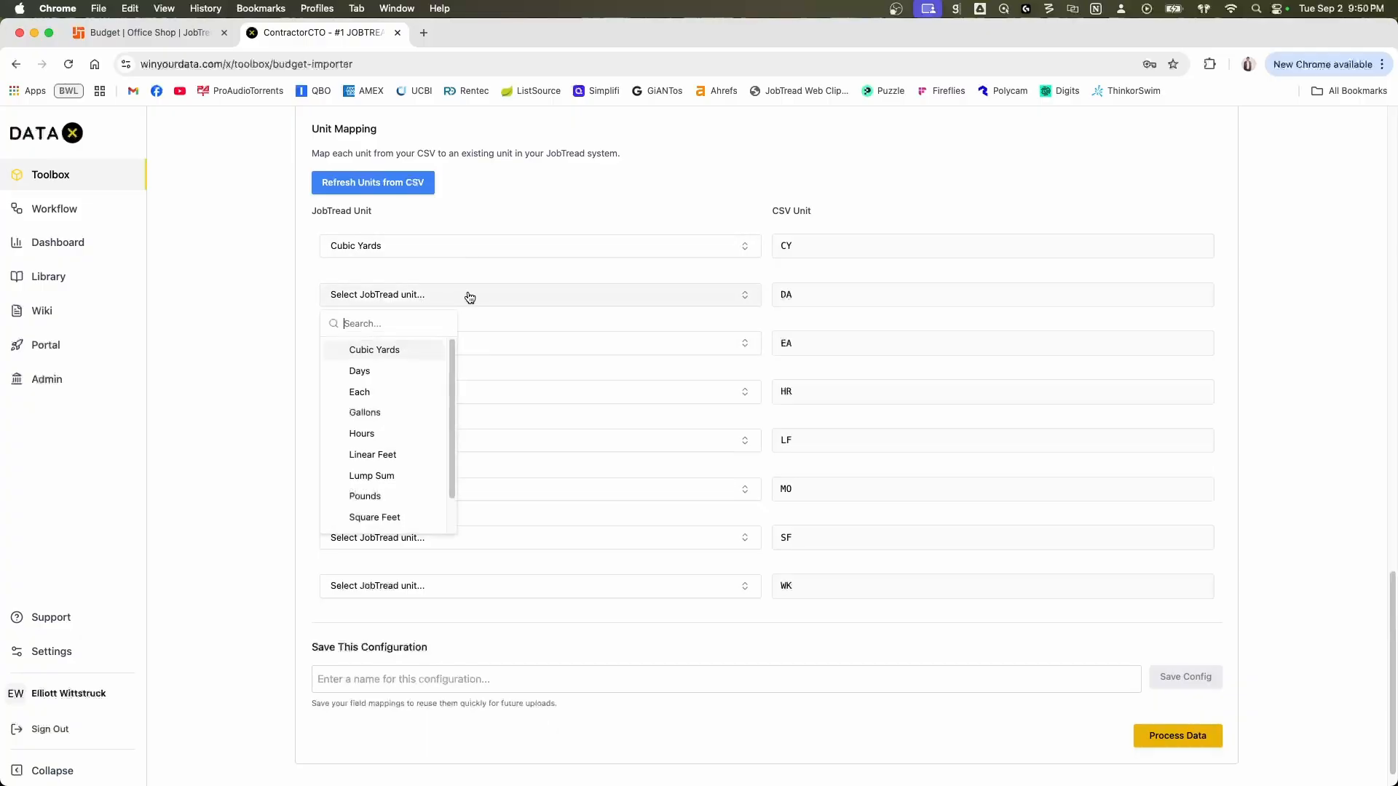
left_click(387, 369)
- Map the CSV unit EA to Each, HR to Hours and LF to Linear Feet
left_click(426, 343)
left_click(368, 440)
left_click(380, 348)
left_click(374, 440)
left_click(409, 399)
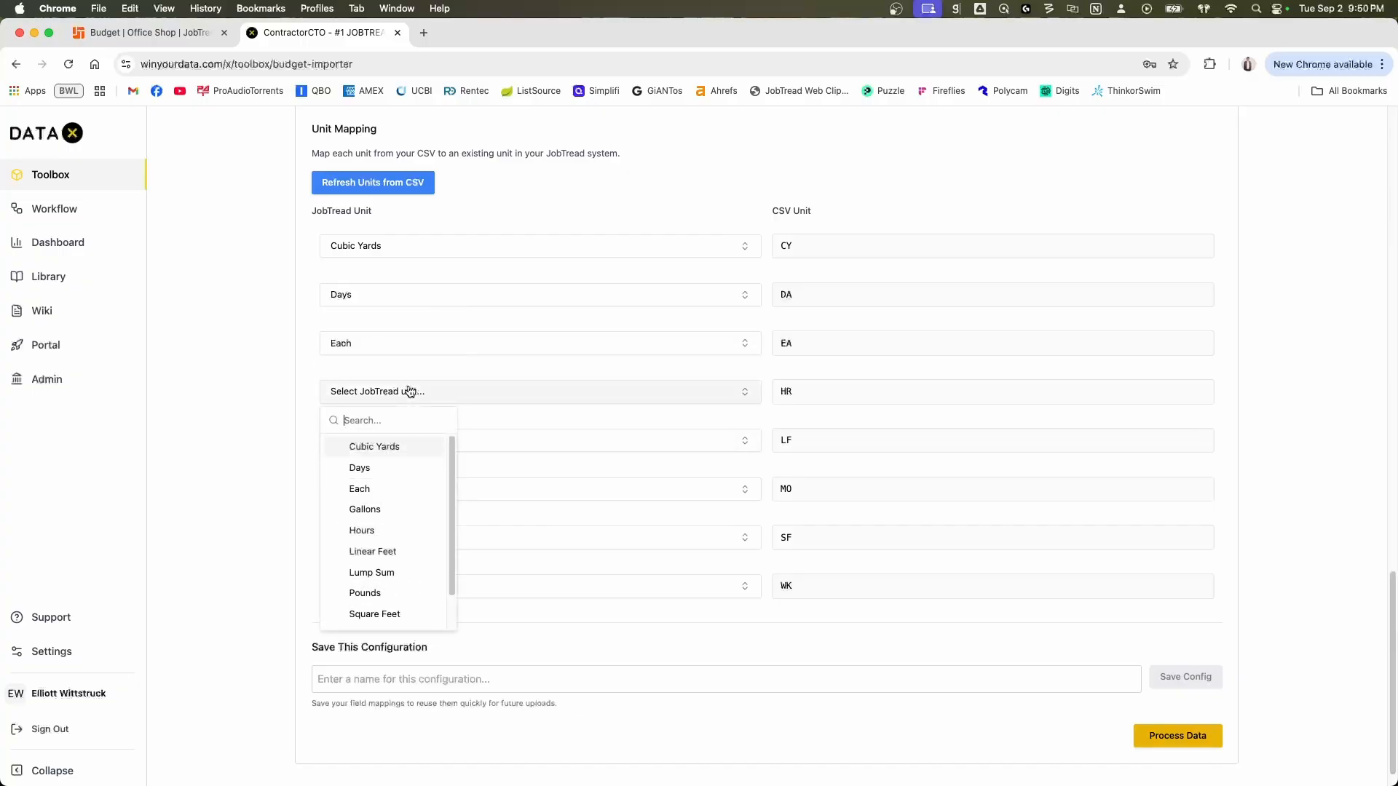
left_click(380, 529)
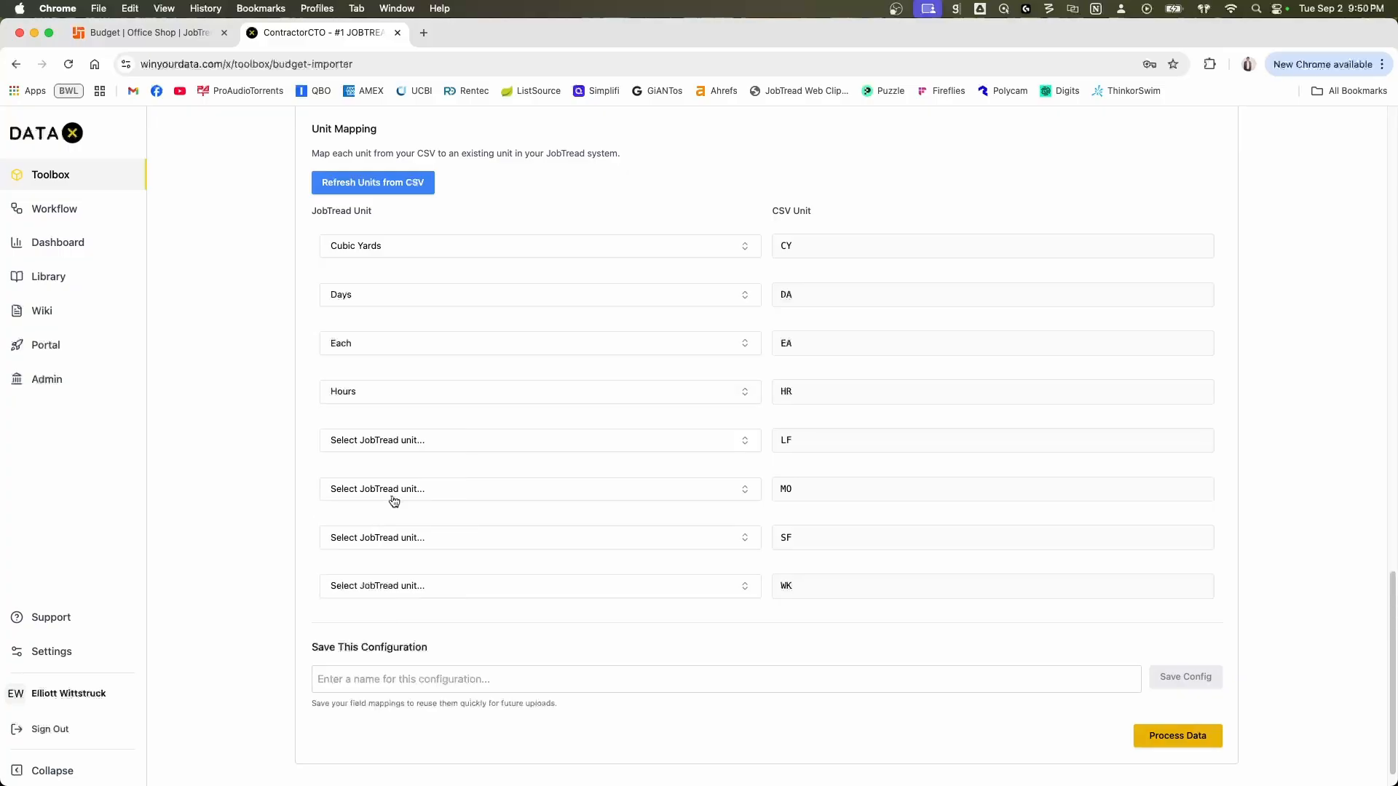
left_click(401, 441)
left_click(391, 601)
- Map the remaining CSV units: MO to Days, SF to Square Feet and WK to Days
left_click(410, 489)
scroll(397, 581, "down", 2)
scroll(397, 580, "up", 2)
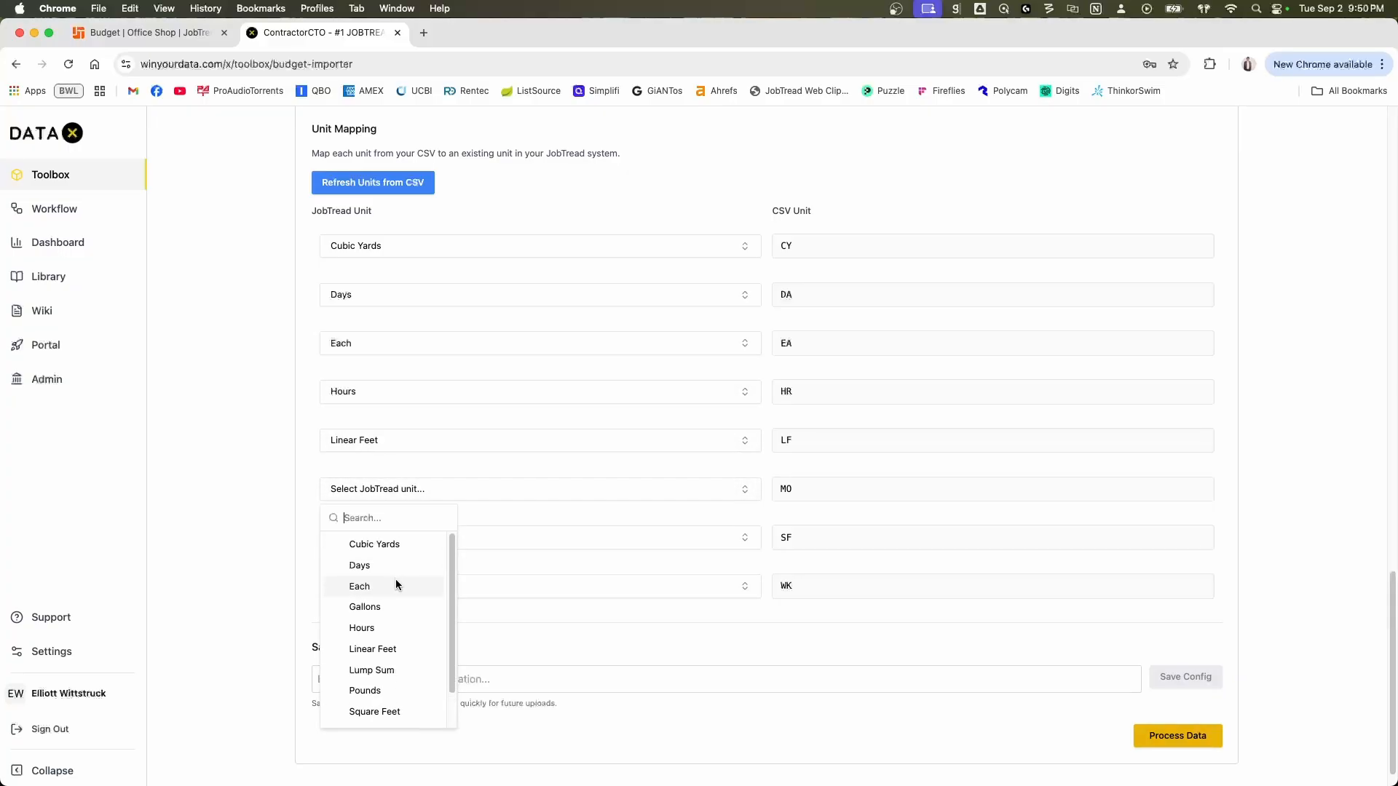
left_click(393, 566)
left_click(415, 539)
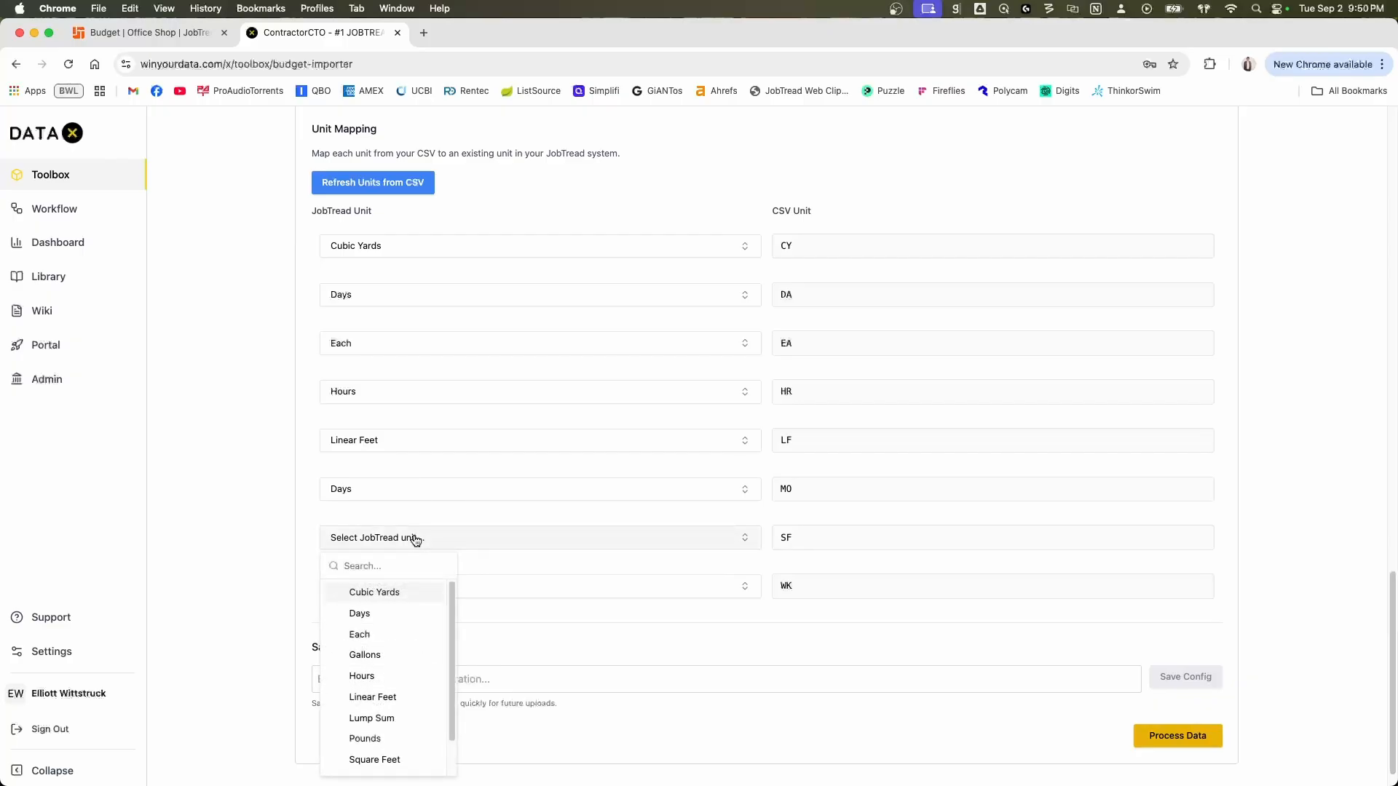
scroll(451, 531, "down", 1)
scroll(396, 637, "down", 2)
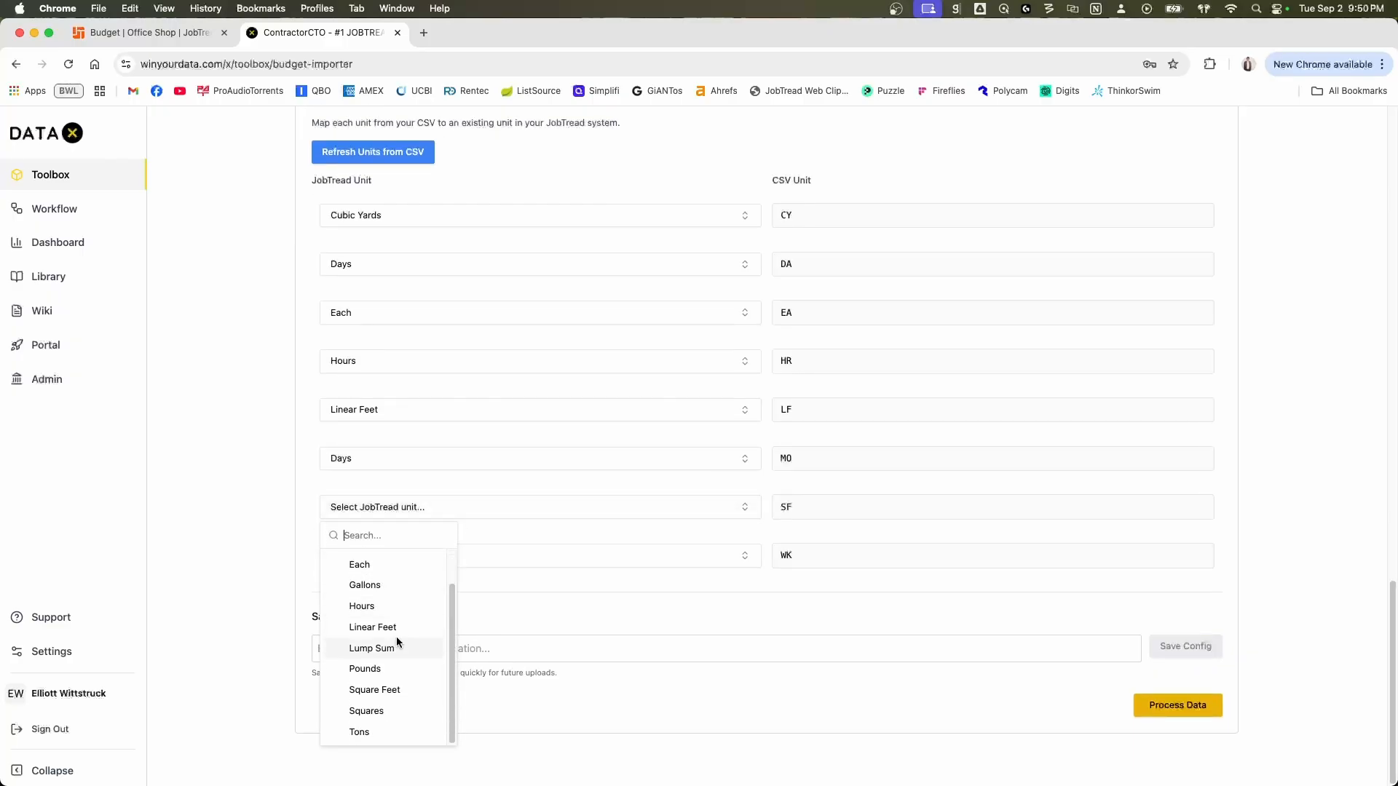
left_click(388, 689)
left_click(455, 564)
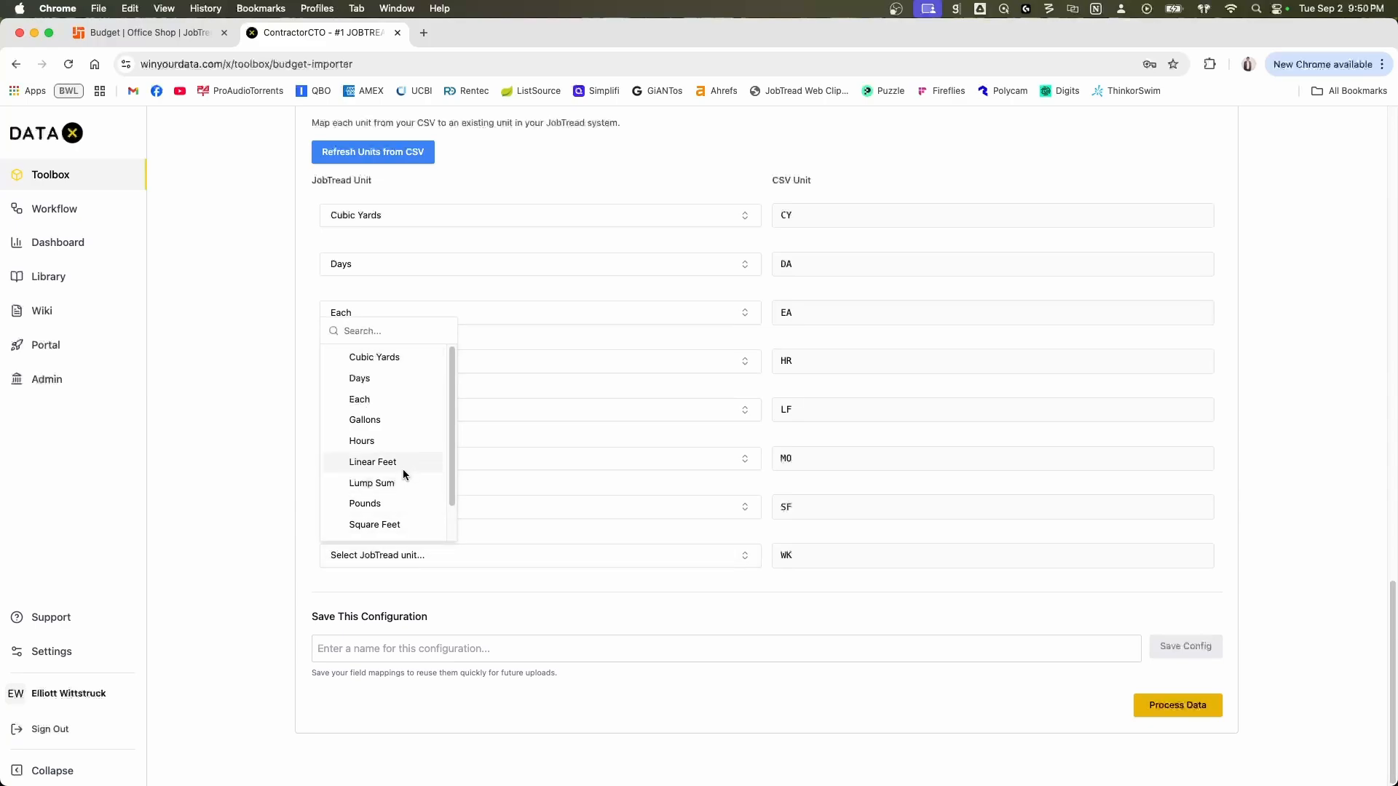
left_click(384, 378)
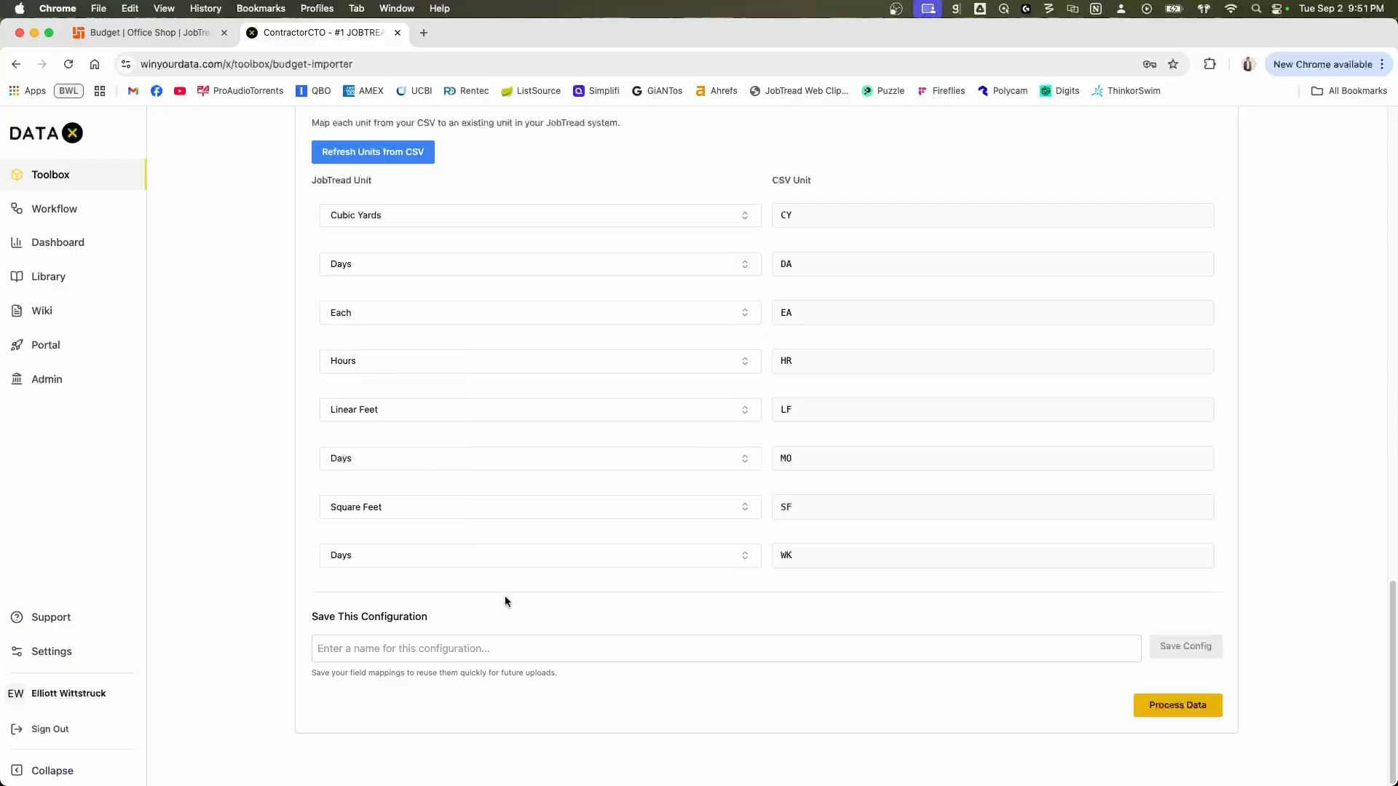
- Save the field mappings as a configuration named "Xactimate Test"
left_click(483, 649)
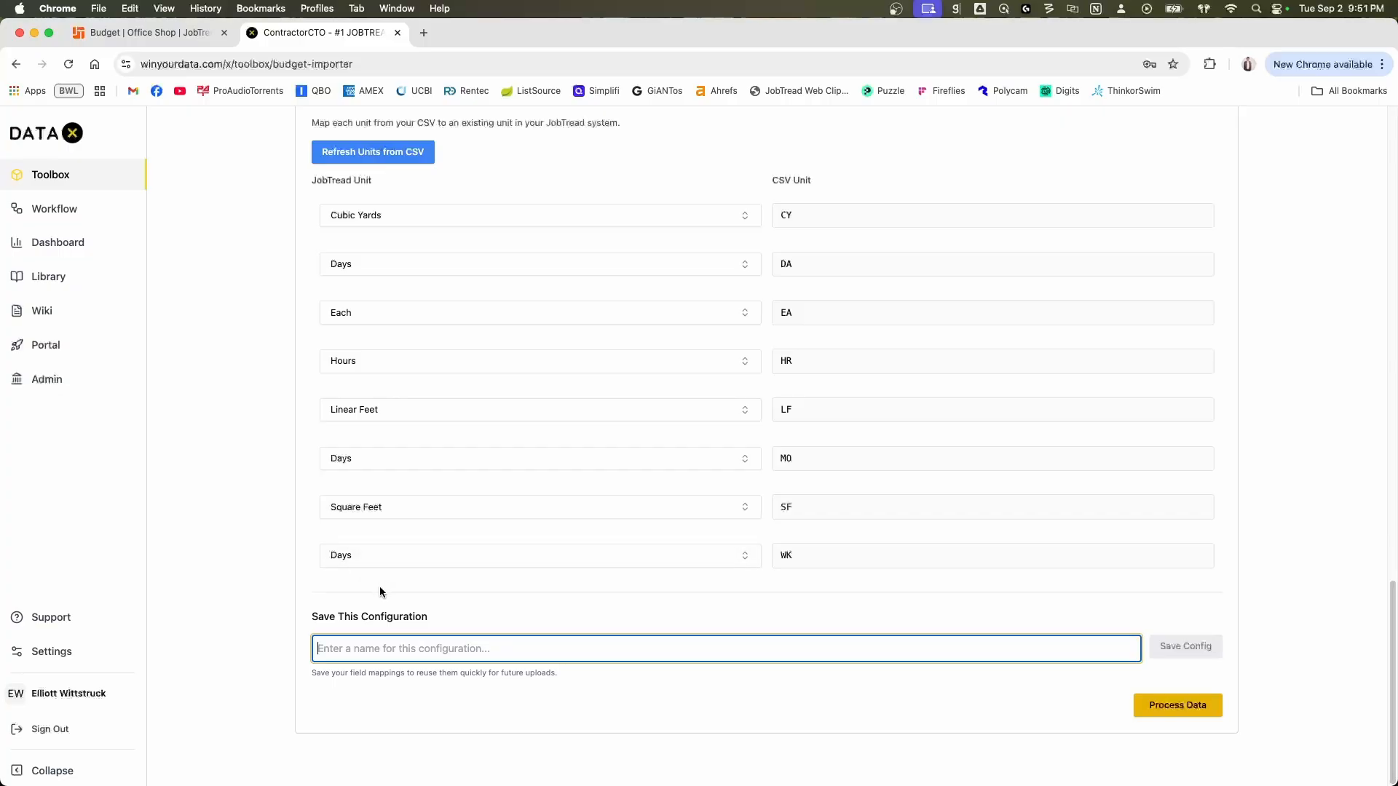
type("Xactimate Test")
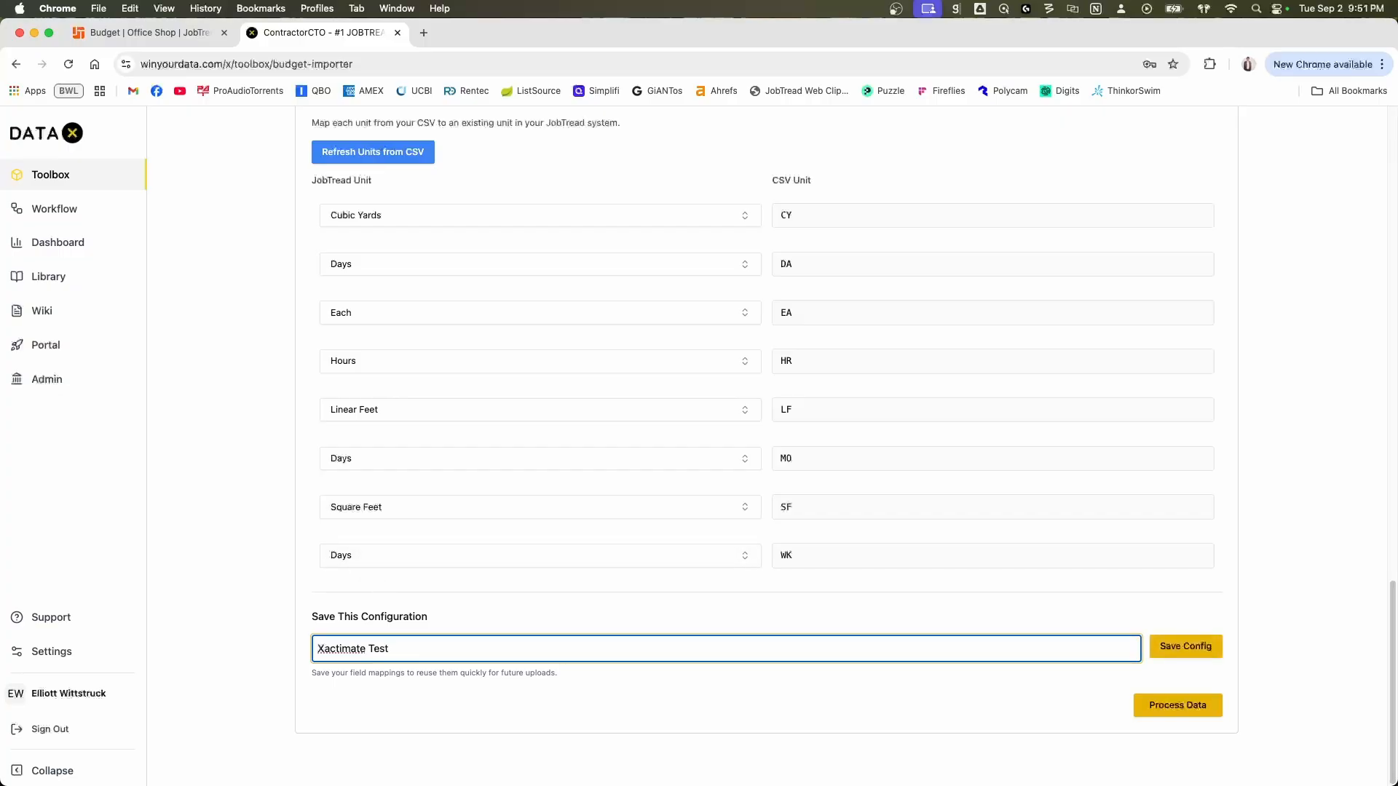
left_click(1181, 655)
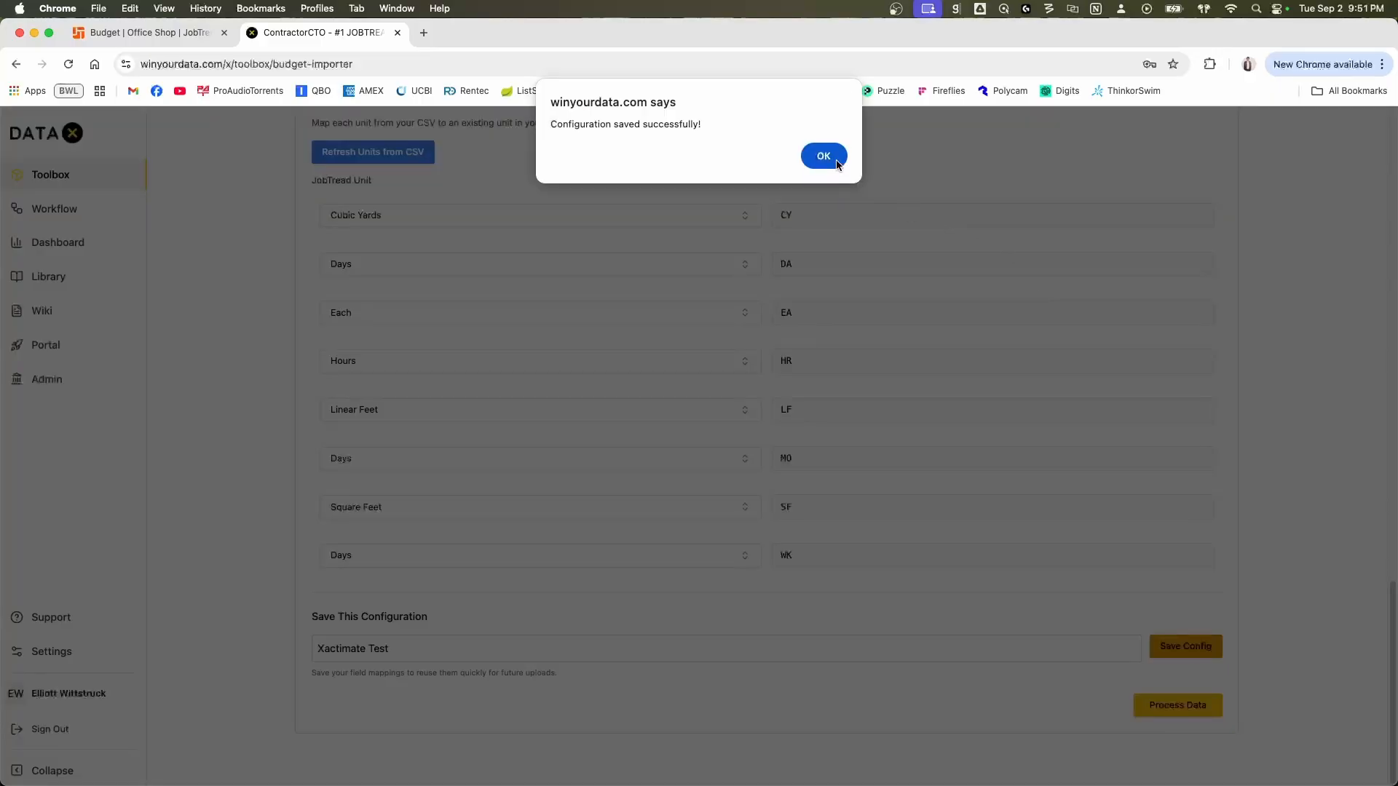
left_click(825, 154)
- Process the data and review the Dirt Work and Other Fees and Taxes groups in the cost breakdown
left_click(1183, 705)
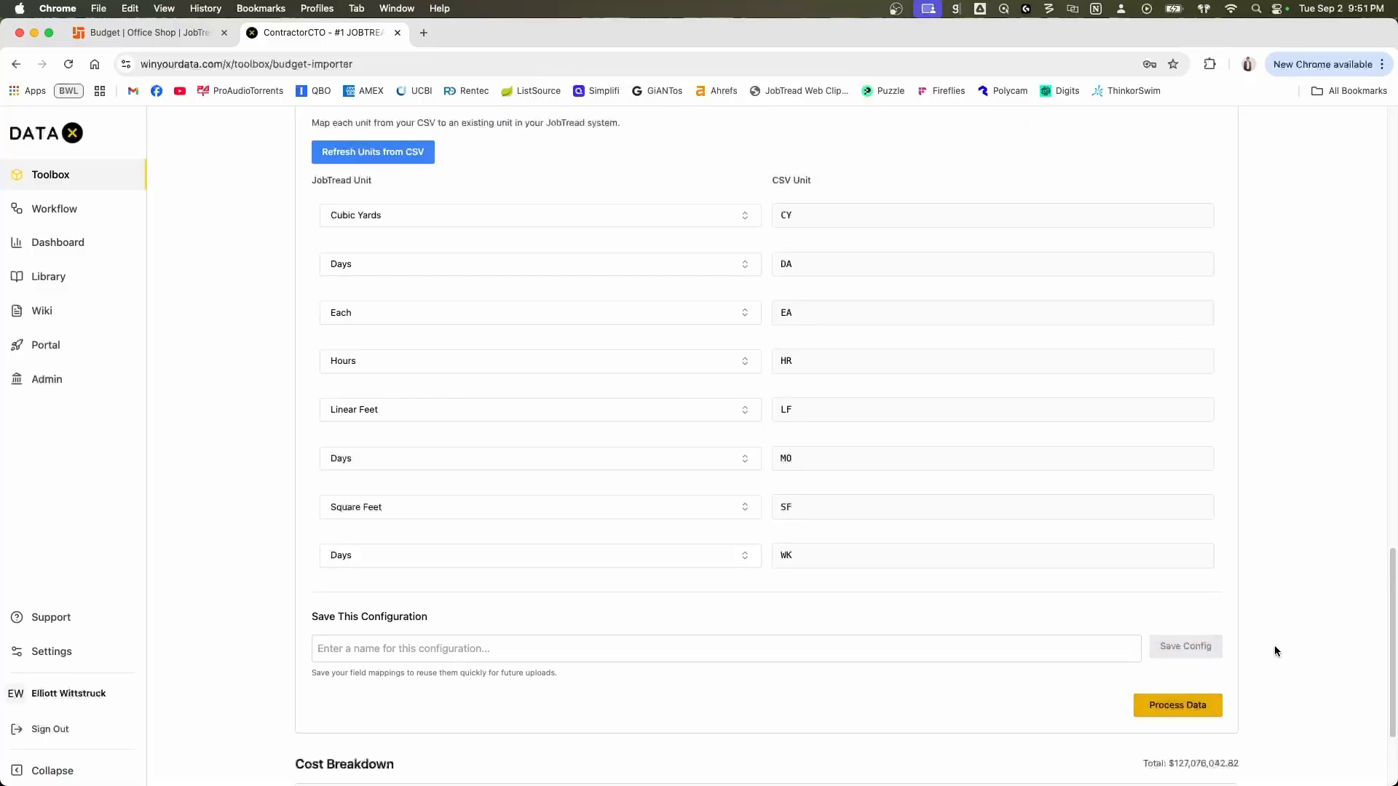
scroll(1275, 648, "down", 3)
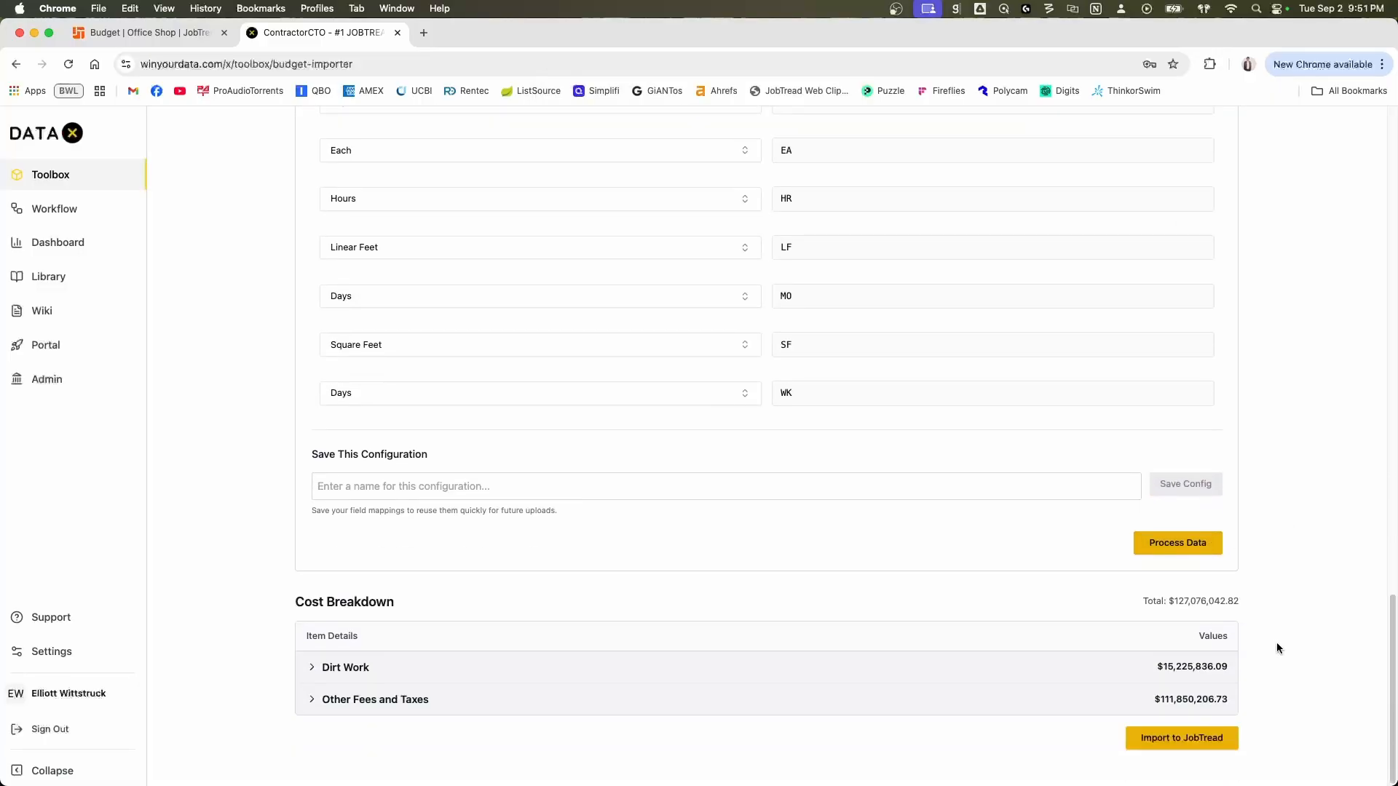
left_click(337, 669)
scroll(340, 673, "down", 2)
scroll(340, 674, "down", 2)
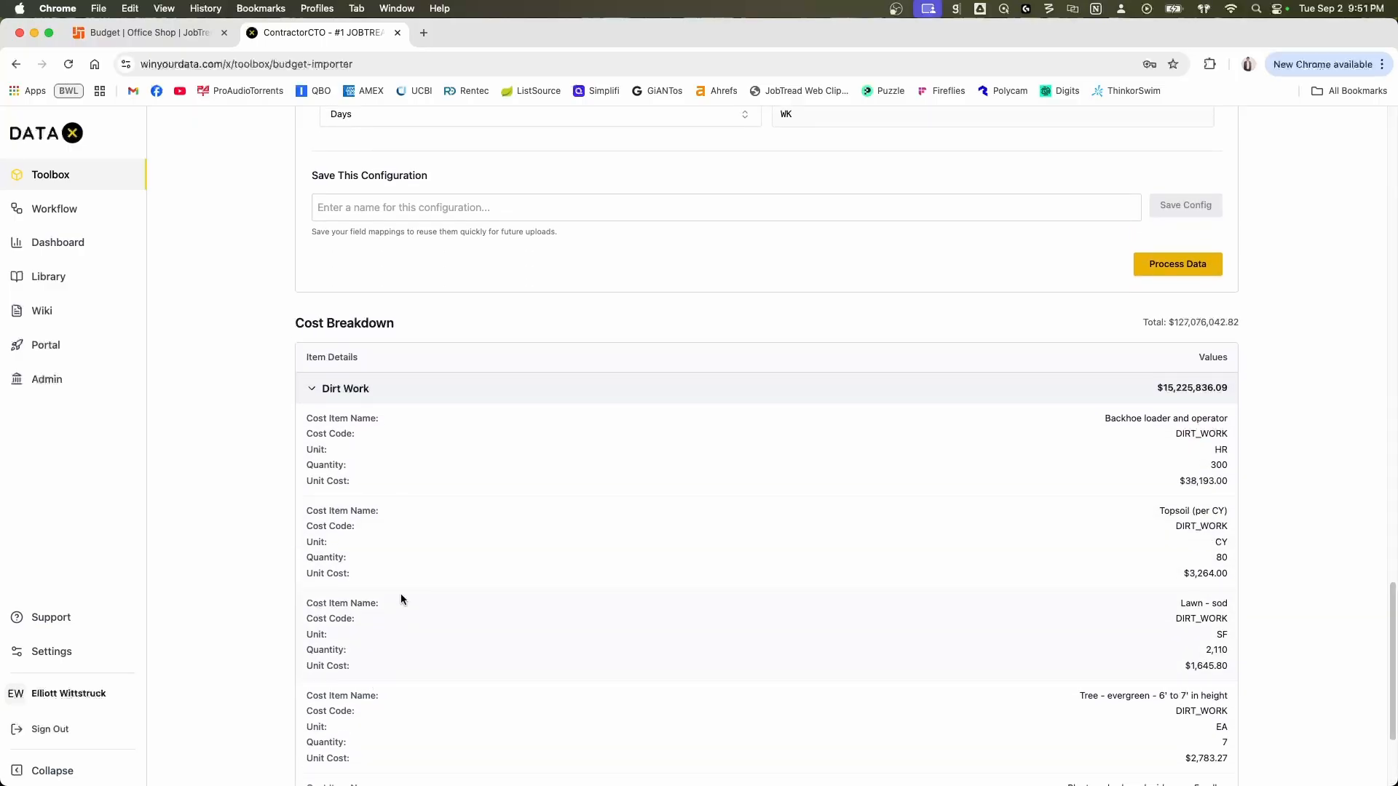
left_click(329, 388)
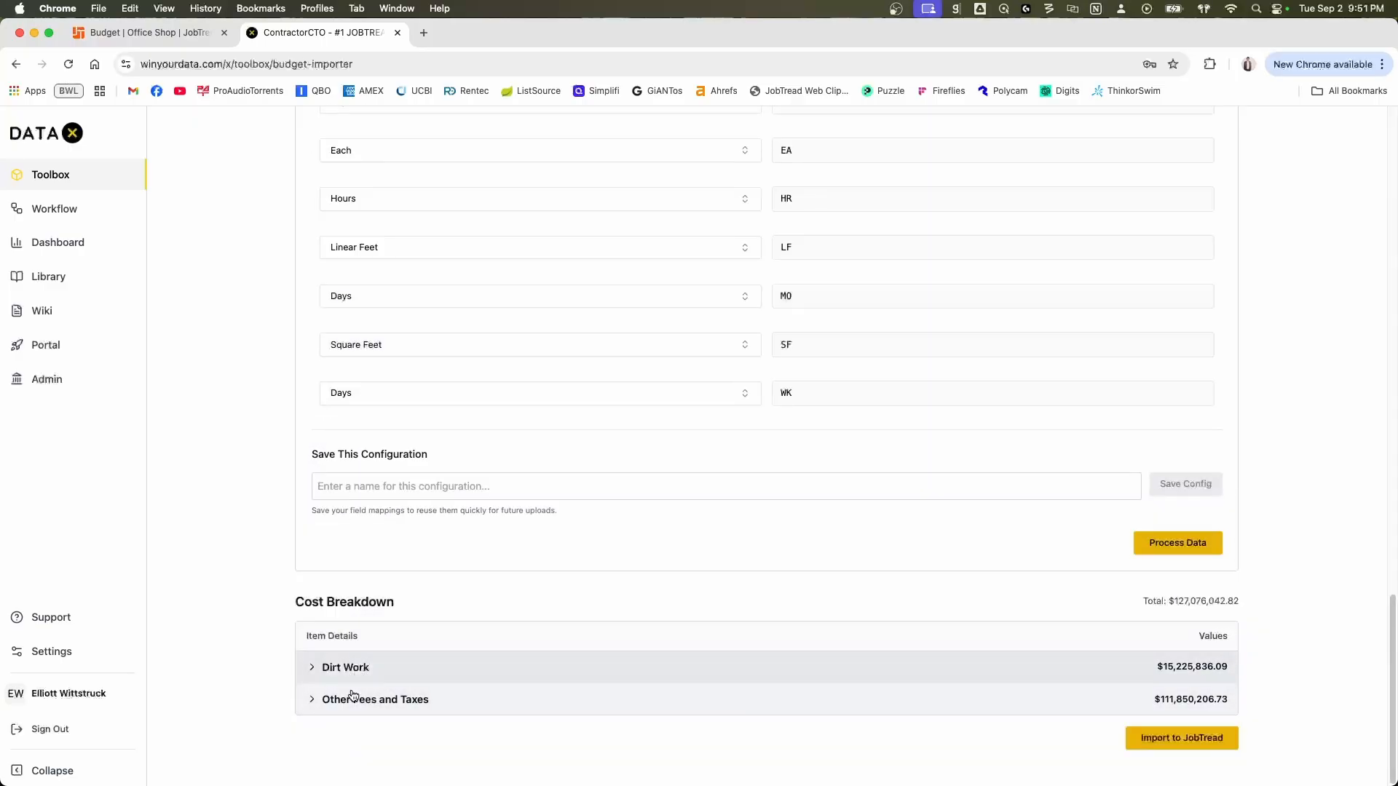
left_click(339, 668)
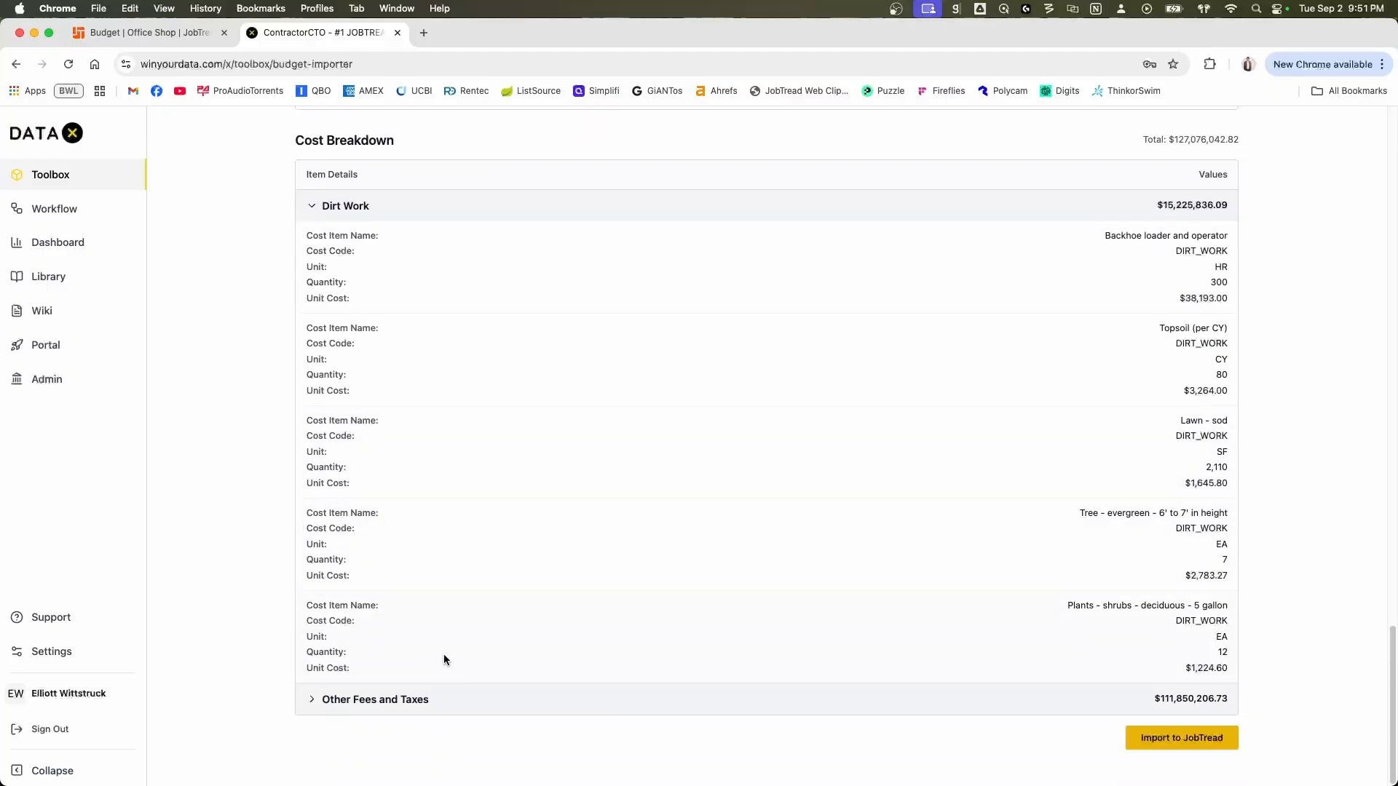
left_click(351, 701)
left_click(396, 701)
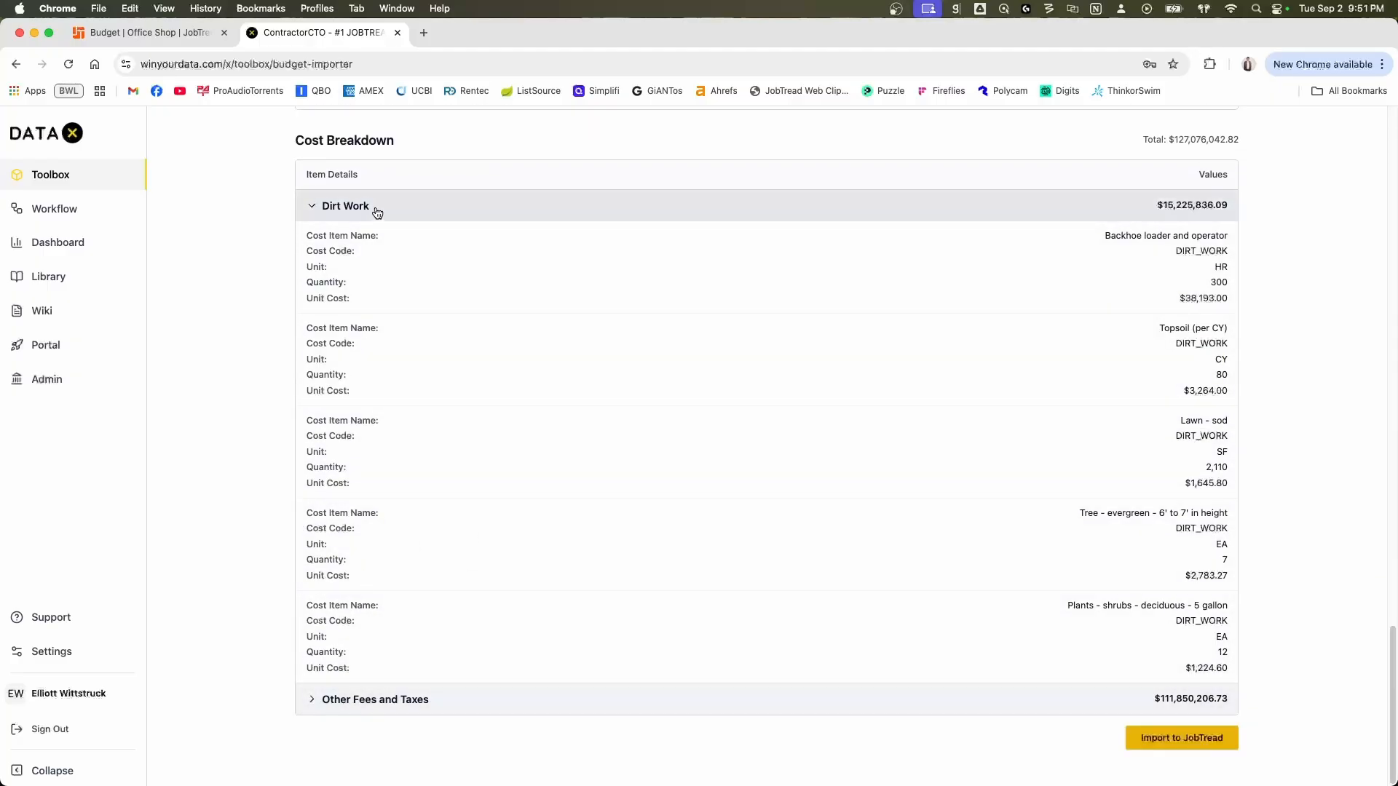
left_click(378, 211)
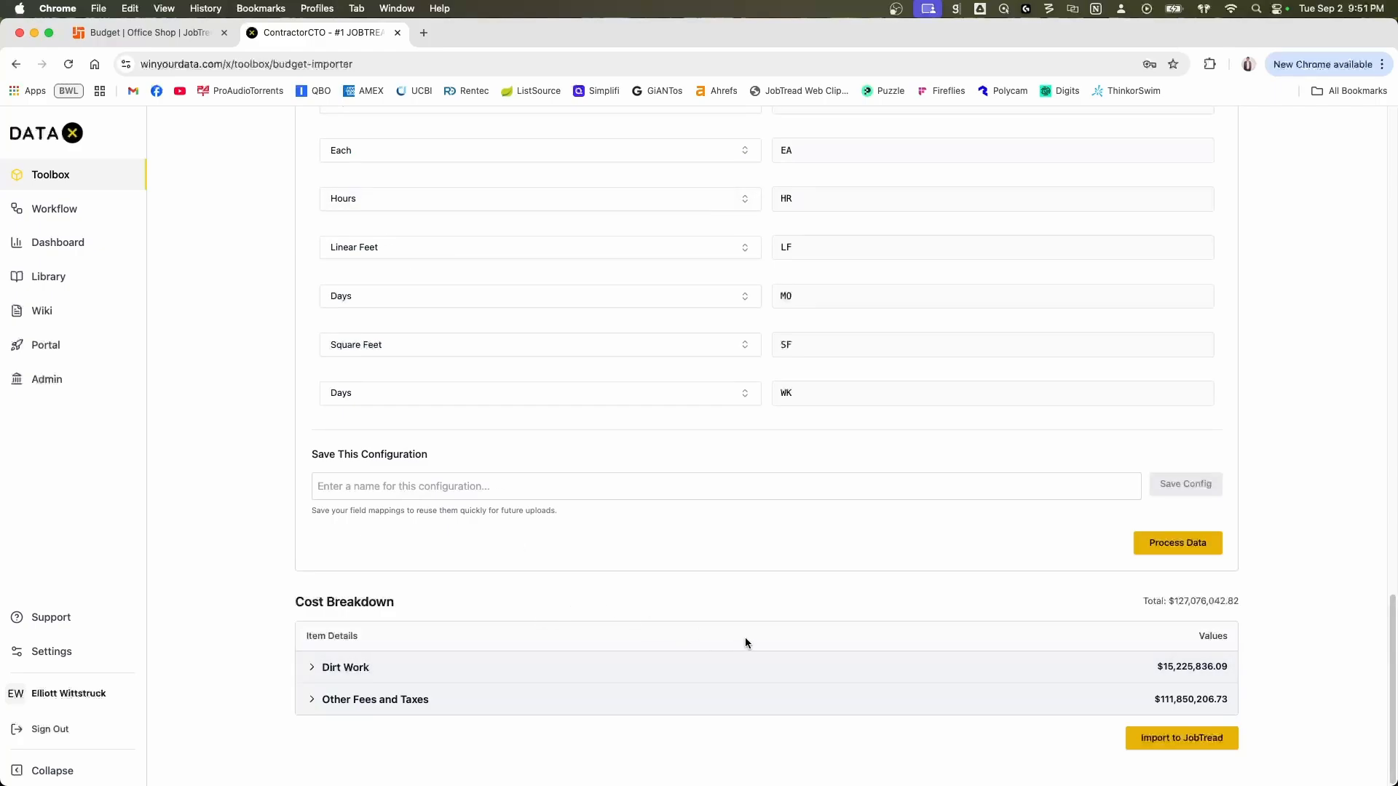
- Import the processed data to JobTread and expand the Dirt Work and Other Fees and Taxes groups in the job's budget
left_click(1169, 738)
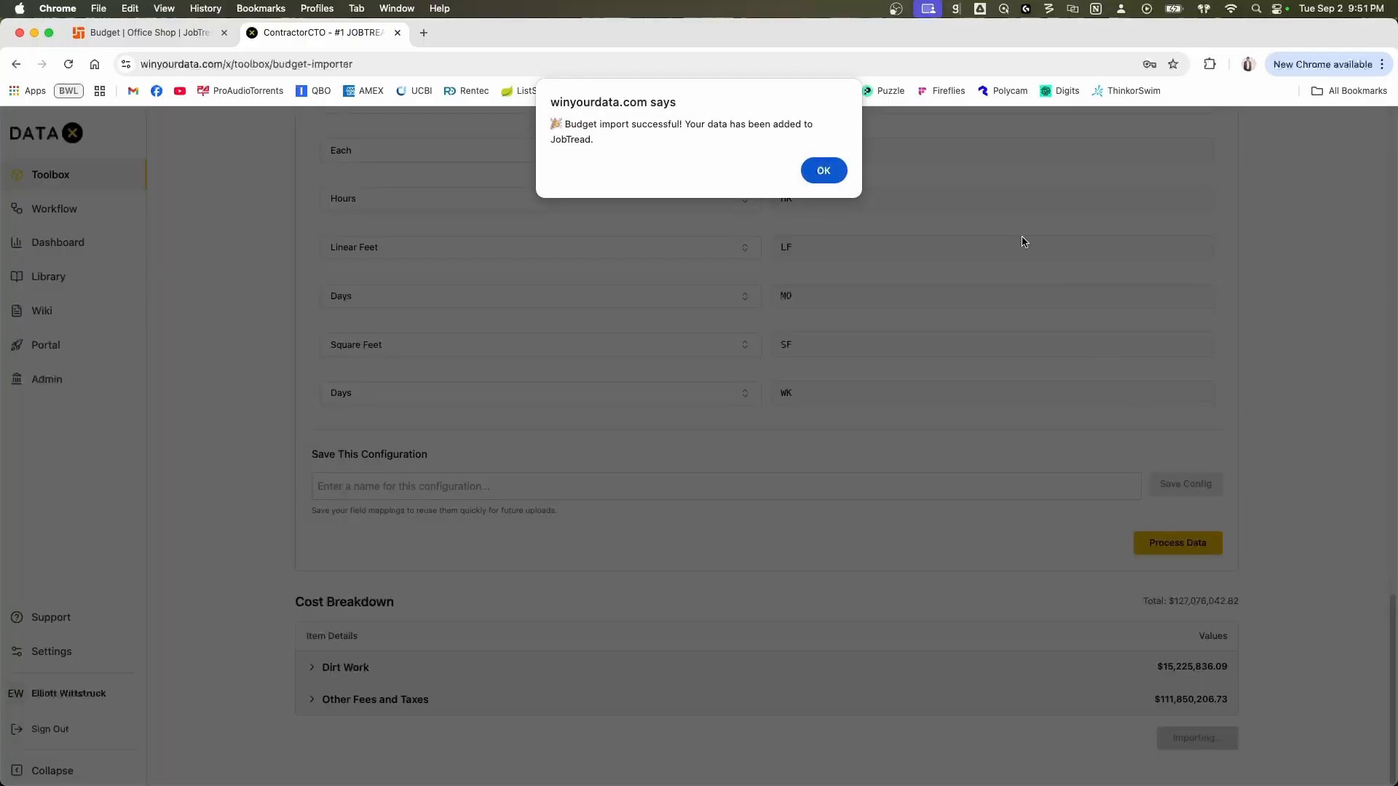
left_click(823, 172)
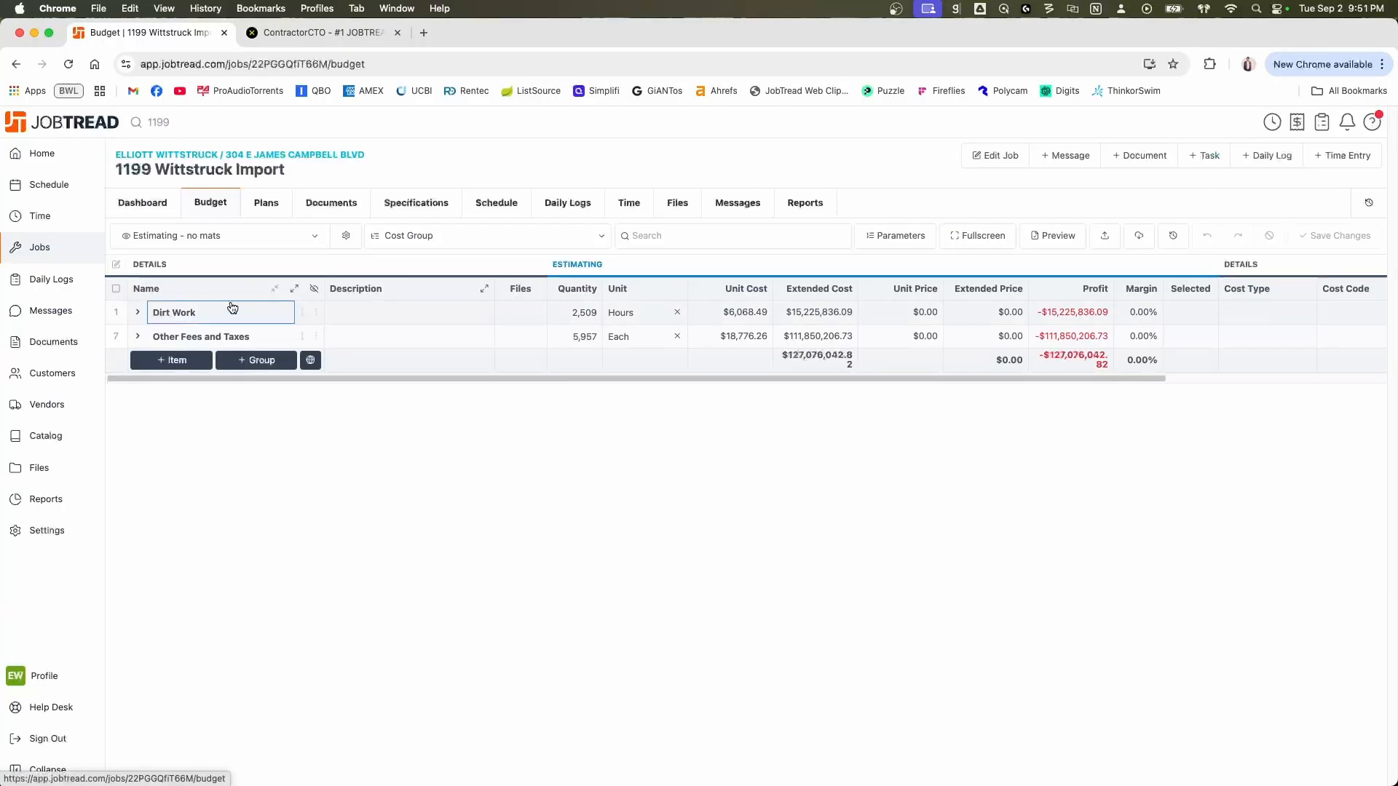
left_click(138, 313)
left_click(139, 481)
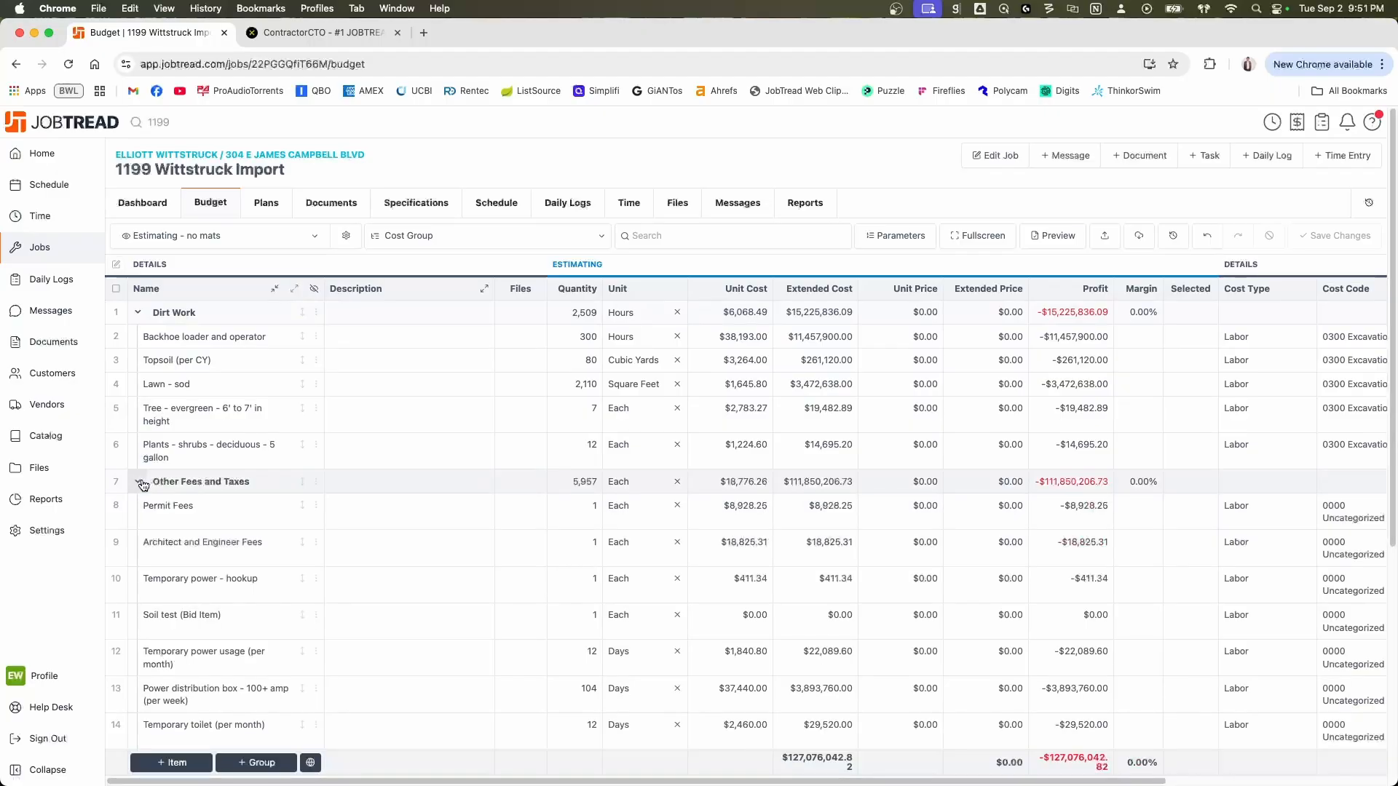
- Switch to the "Whole house CSV - short" spreadsheet in Numbers to compare it with the imported budget, and move its window out of the way
key("super+Tab")
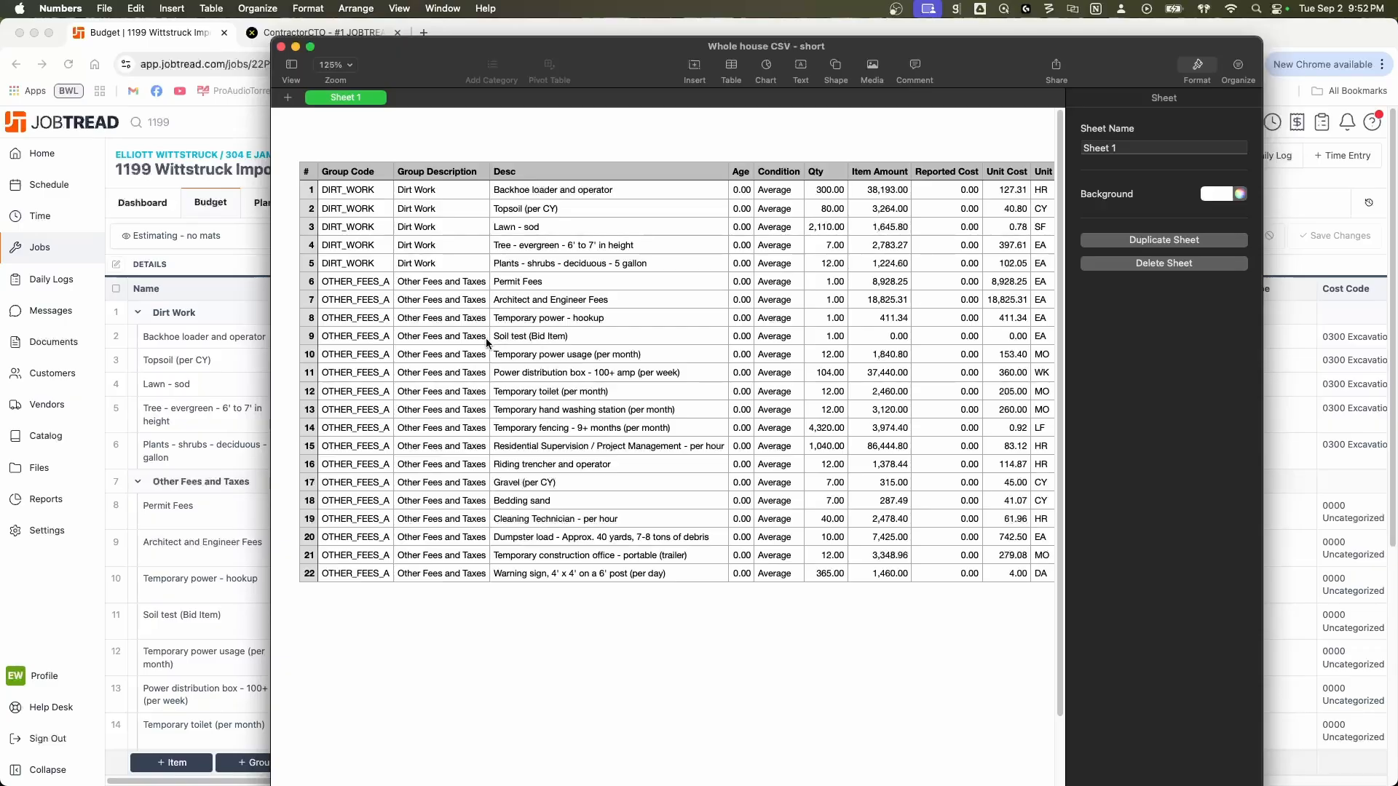
left_click_drag(619, 54, 1397, 91)
left_click(1025, 391)
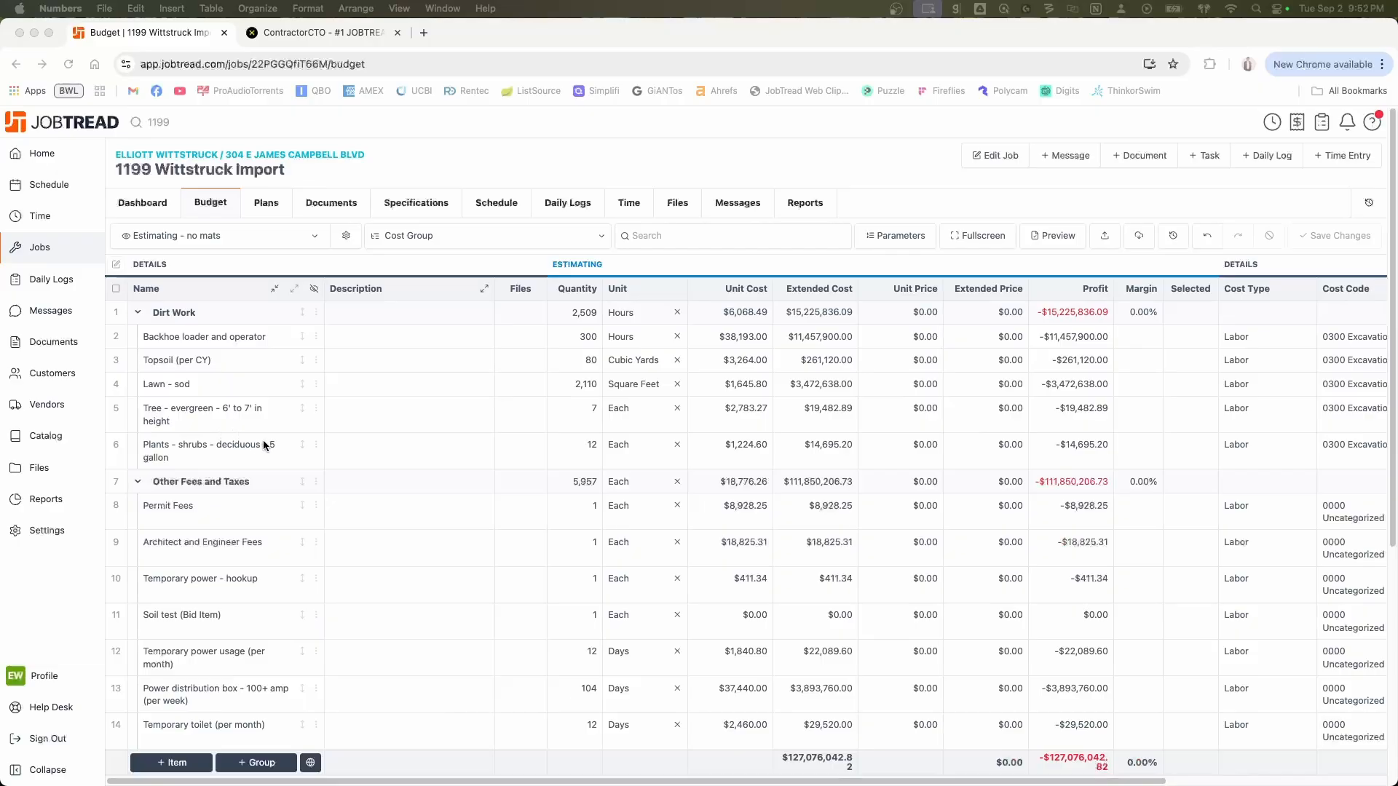
- Look at the row actions available for several Dirt Work cost items in the JobTread budget, including Copy to Catalog
left_click(317, 337)
left_click(317, 337)
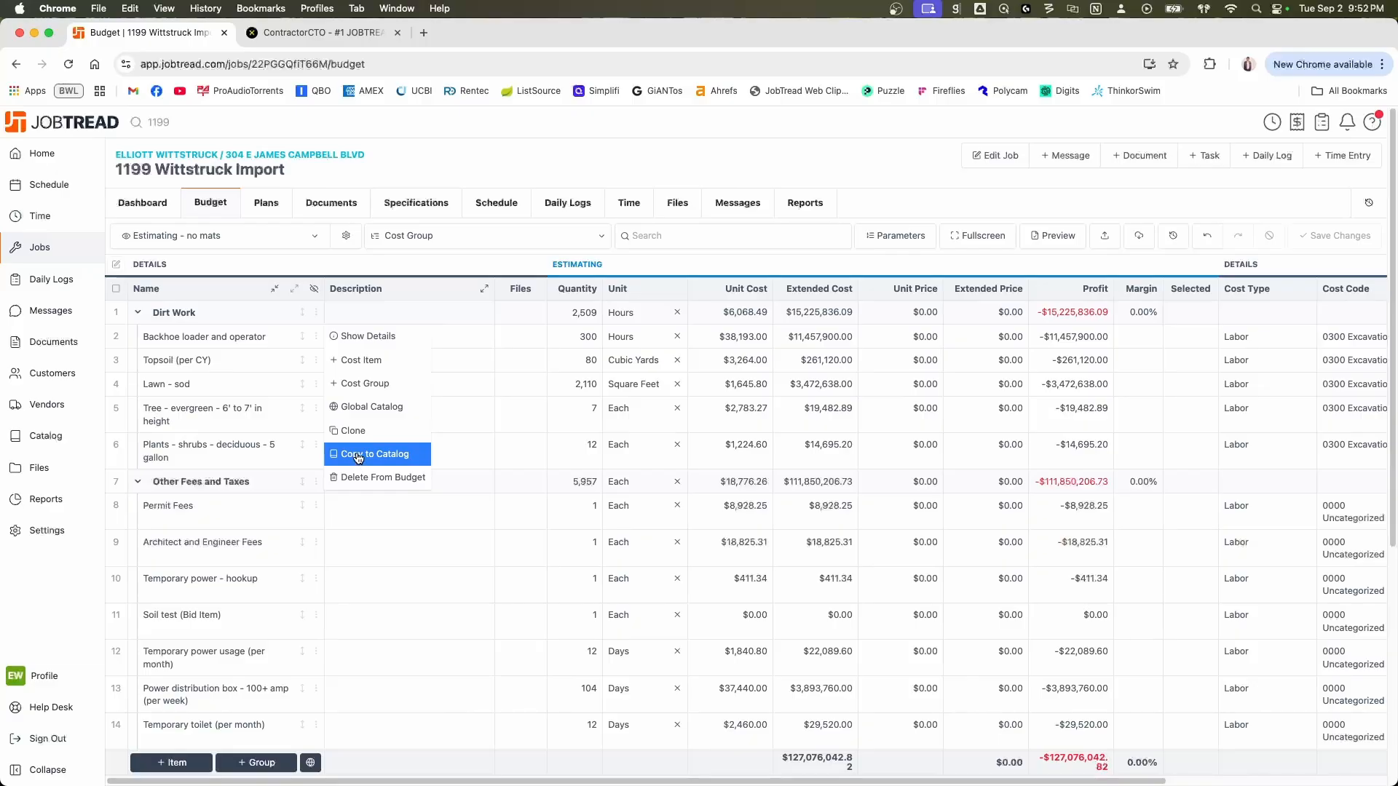
left_click(316, 384)
left_click(317, 384)
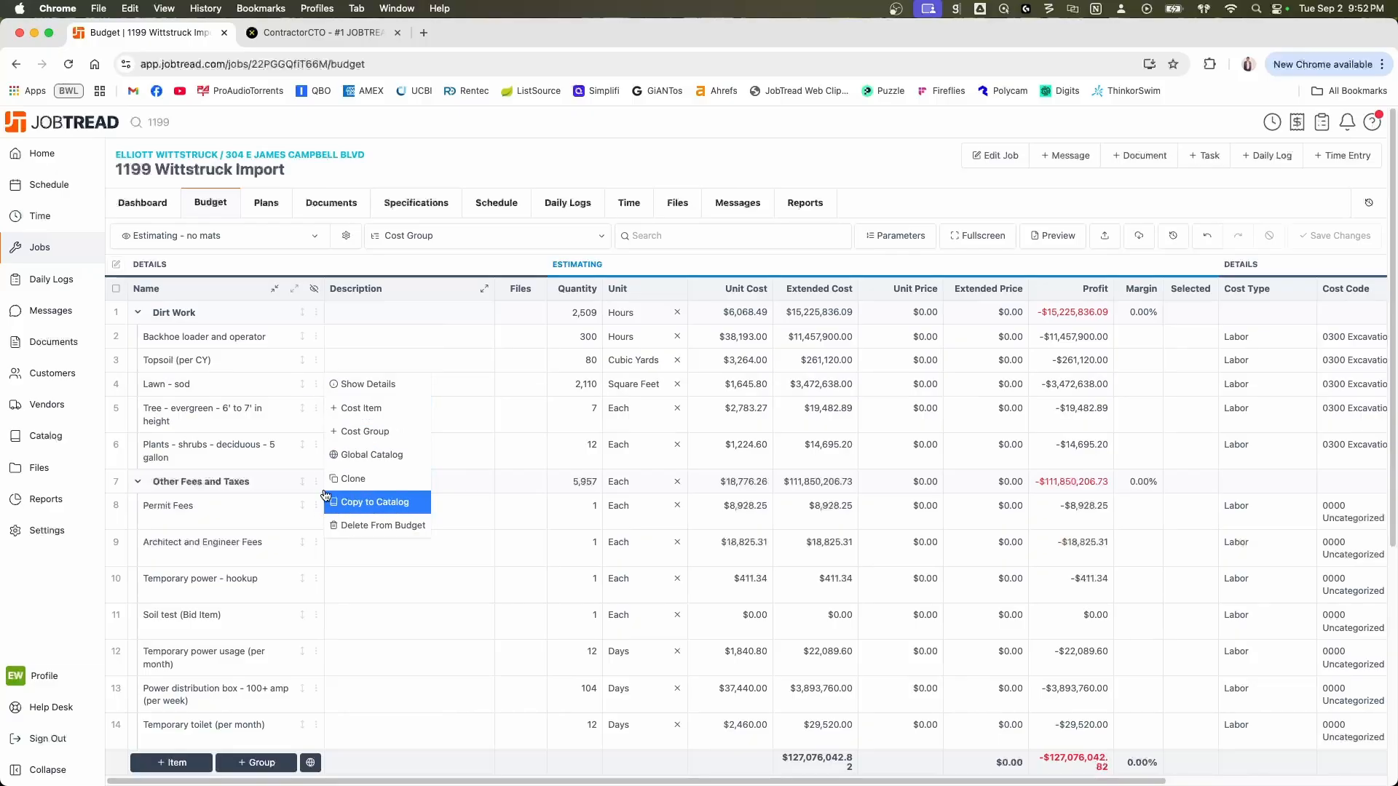
left_click(264, 488)
left_click(317, 450)
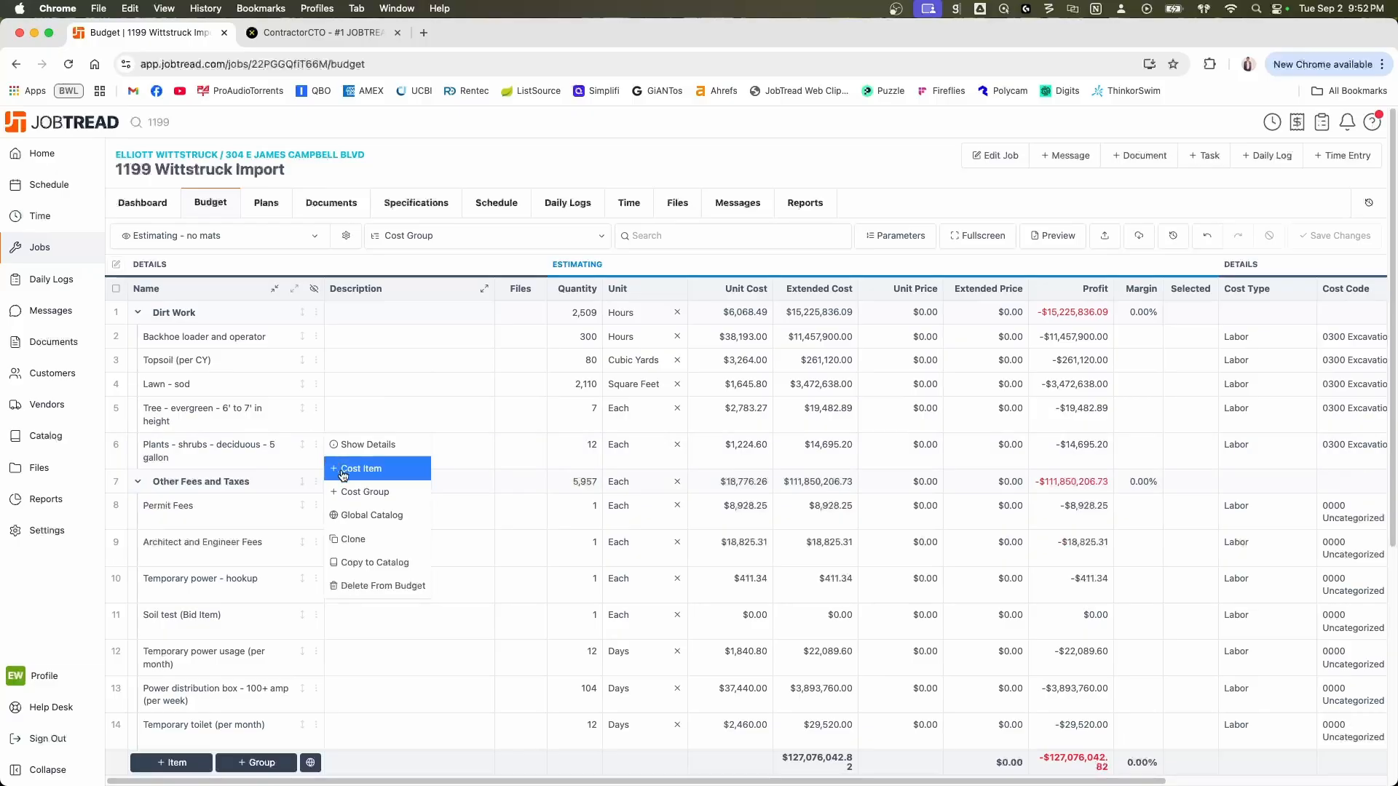
left_click(417, 270)
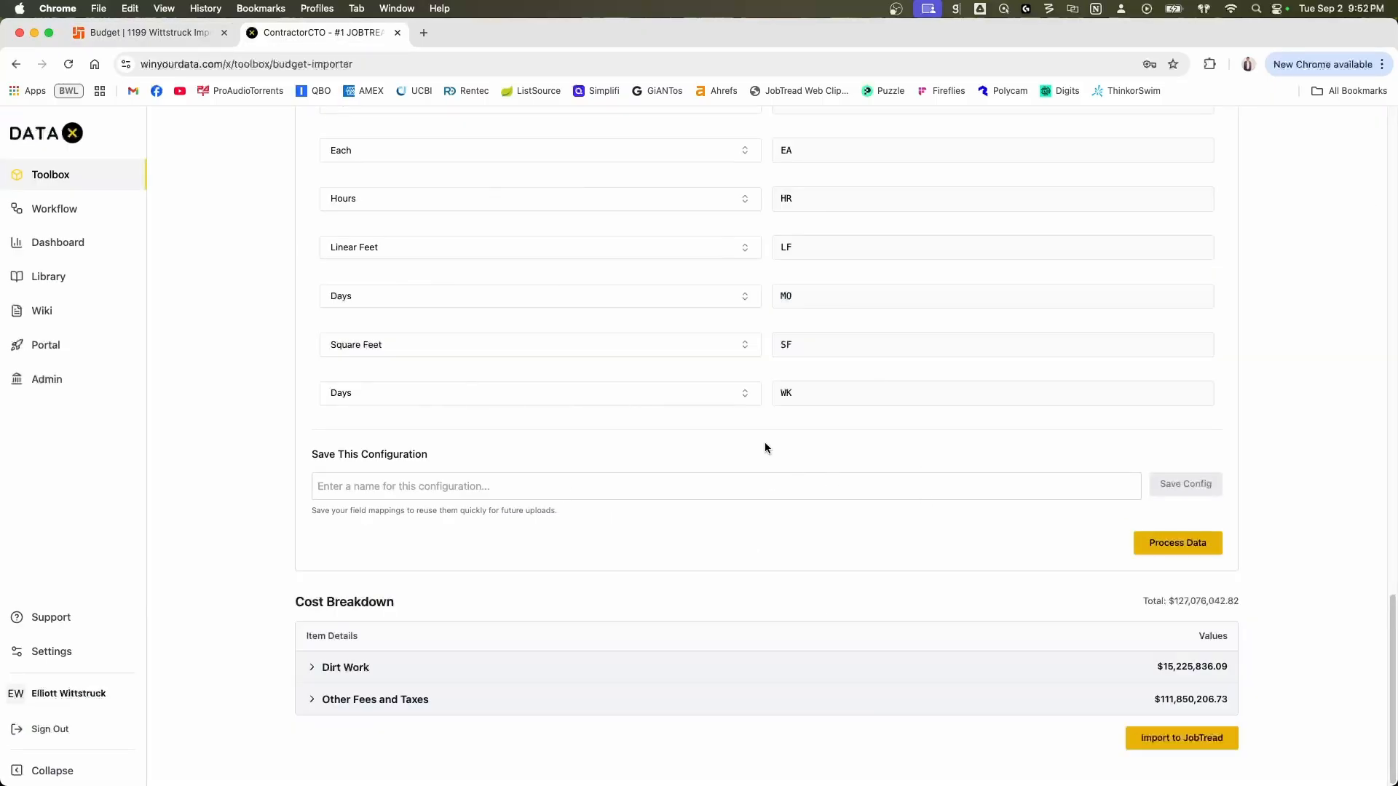
- Reload the Budget Importer page to start a fresh import and open the job selection
scroll(769, 445, "up", 20)
left_click(68, 64)
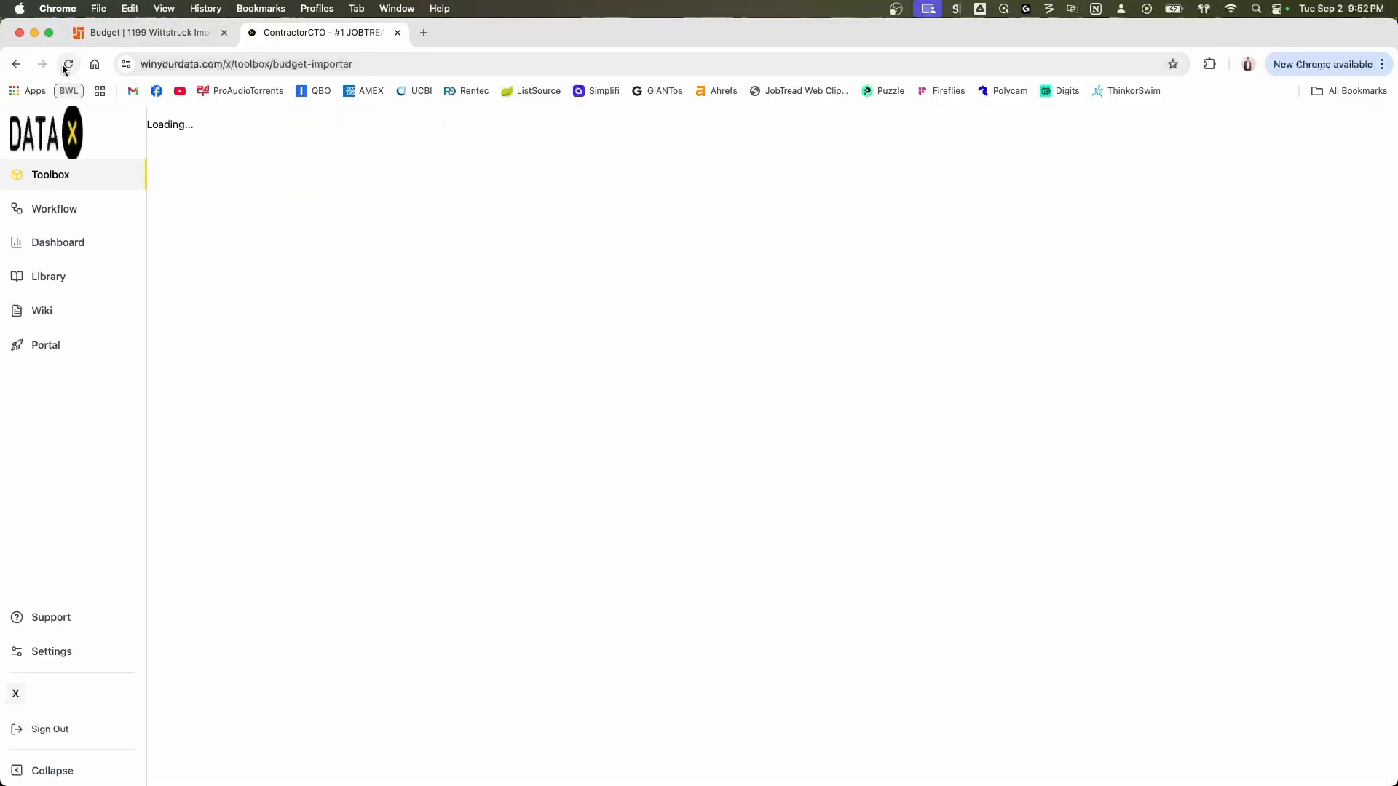
scroll(914, 337, "down", 5)
scroll(697, 338, "up", 5)
left_click(490, 461)
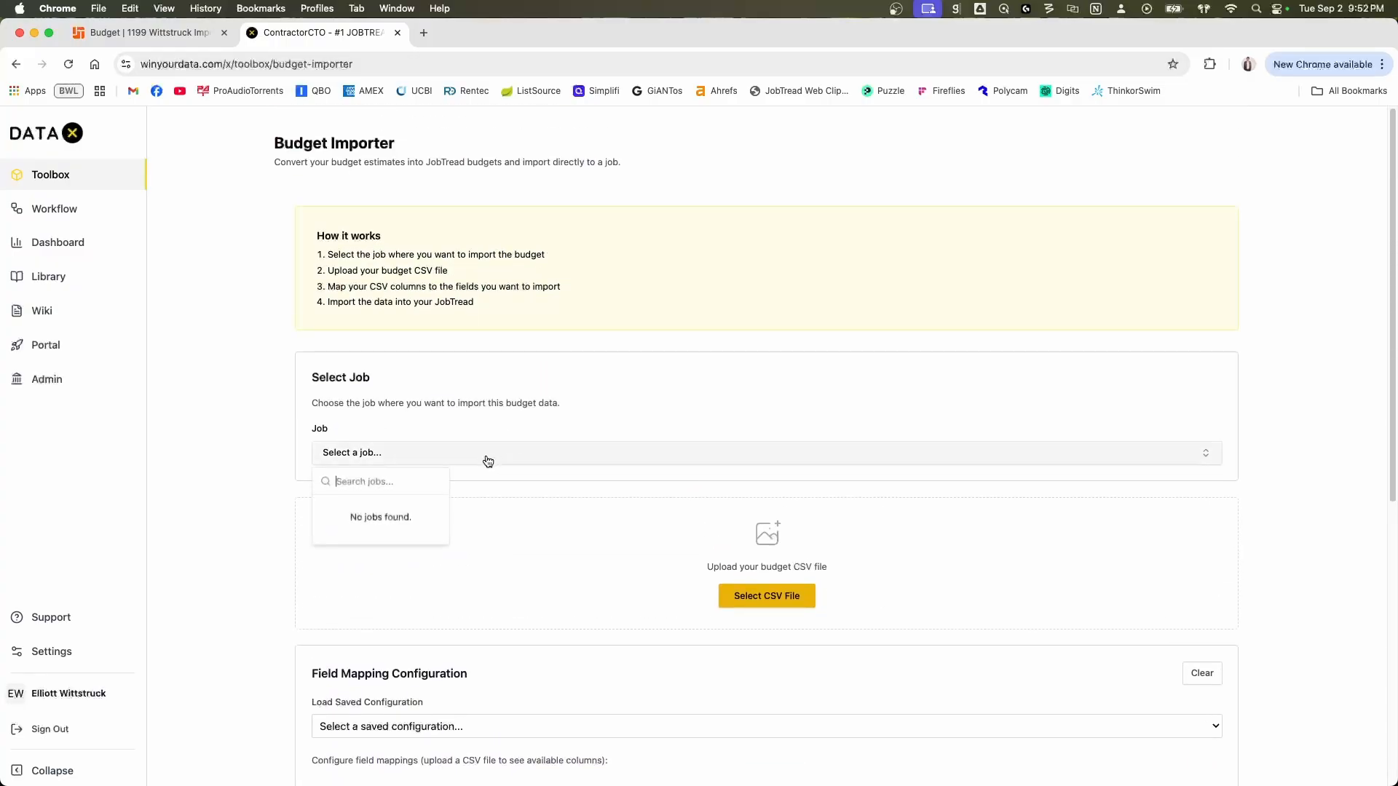
- Switch to the JobTread budget, delete all of its cost groups and items, and save the changes
left_click(150, 32)
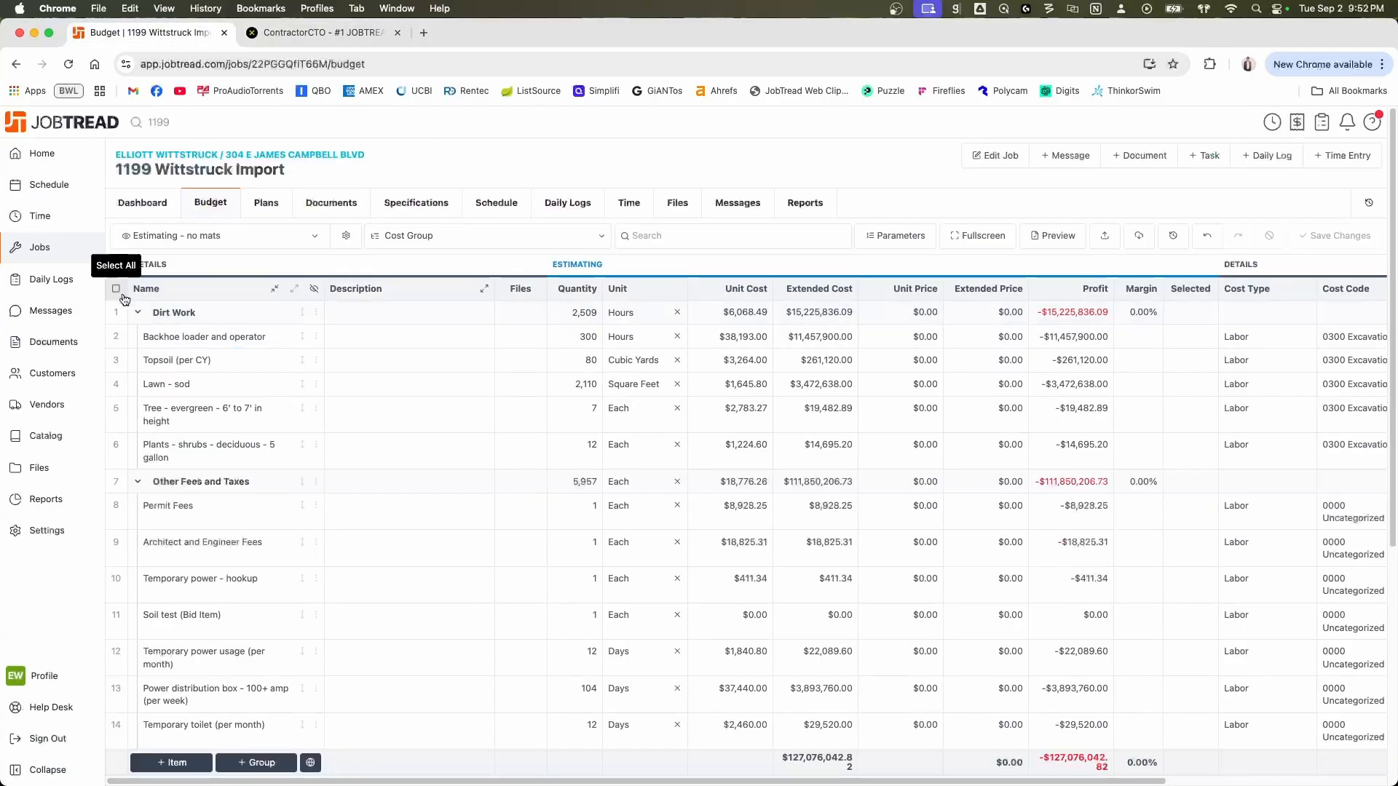
left_click(1332, 430)
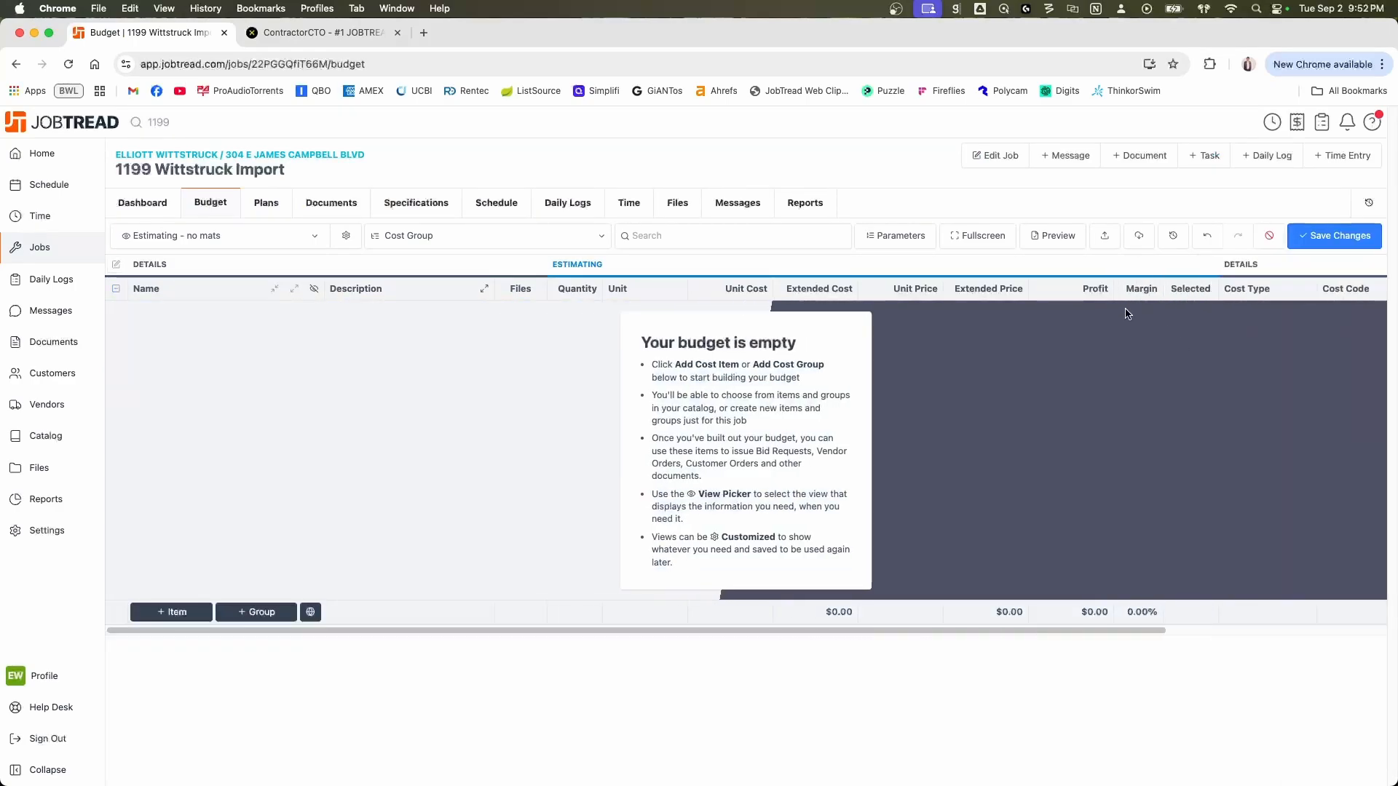
left_click(1327, 237)
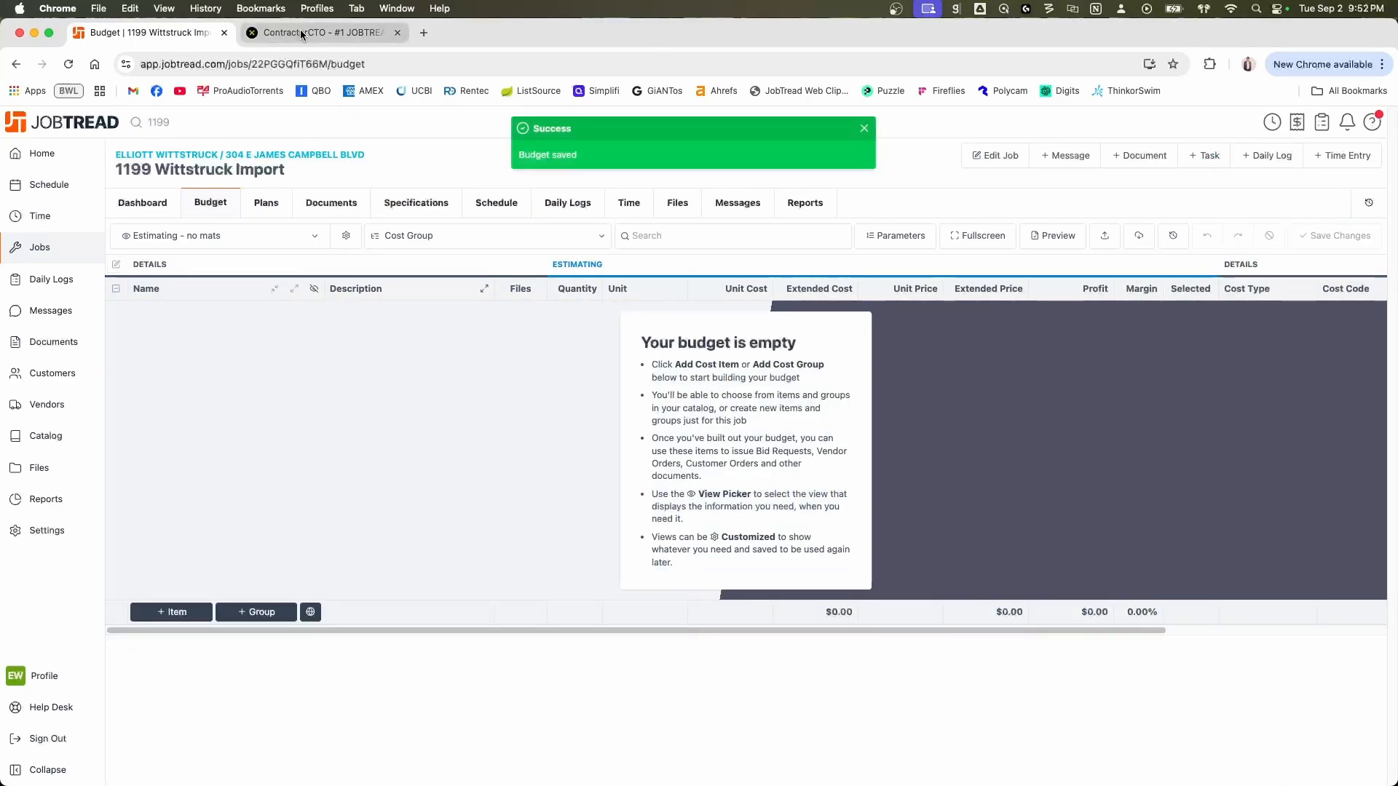
- Back in the Budget Importer, select the emptied import job and upload the "Whole house CSV - short" file
left_click(301, 32)
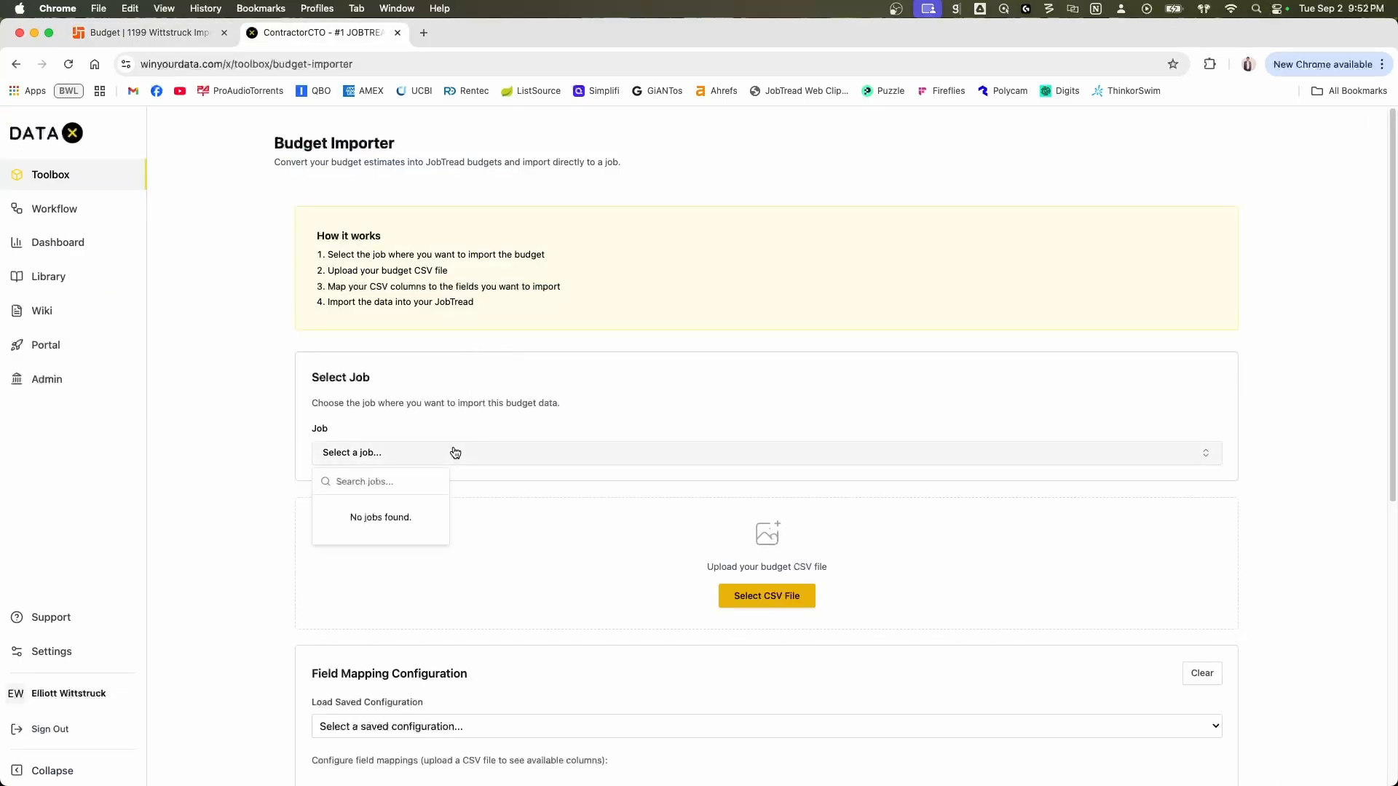
left_click(419, 511)
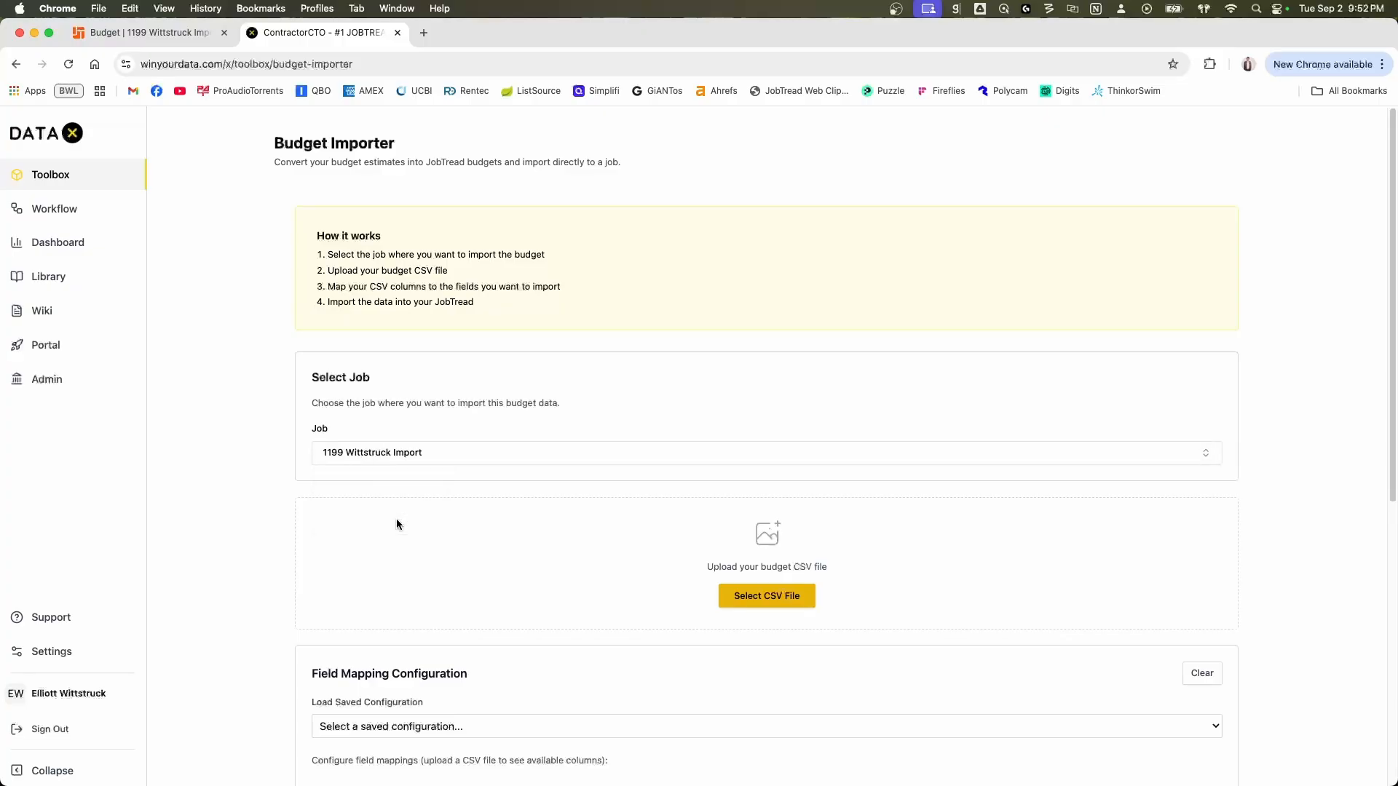
scroll(786, 466, "down", 2)
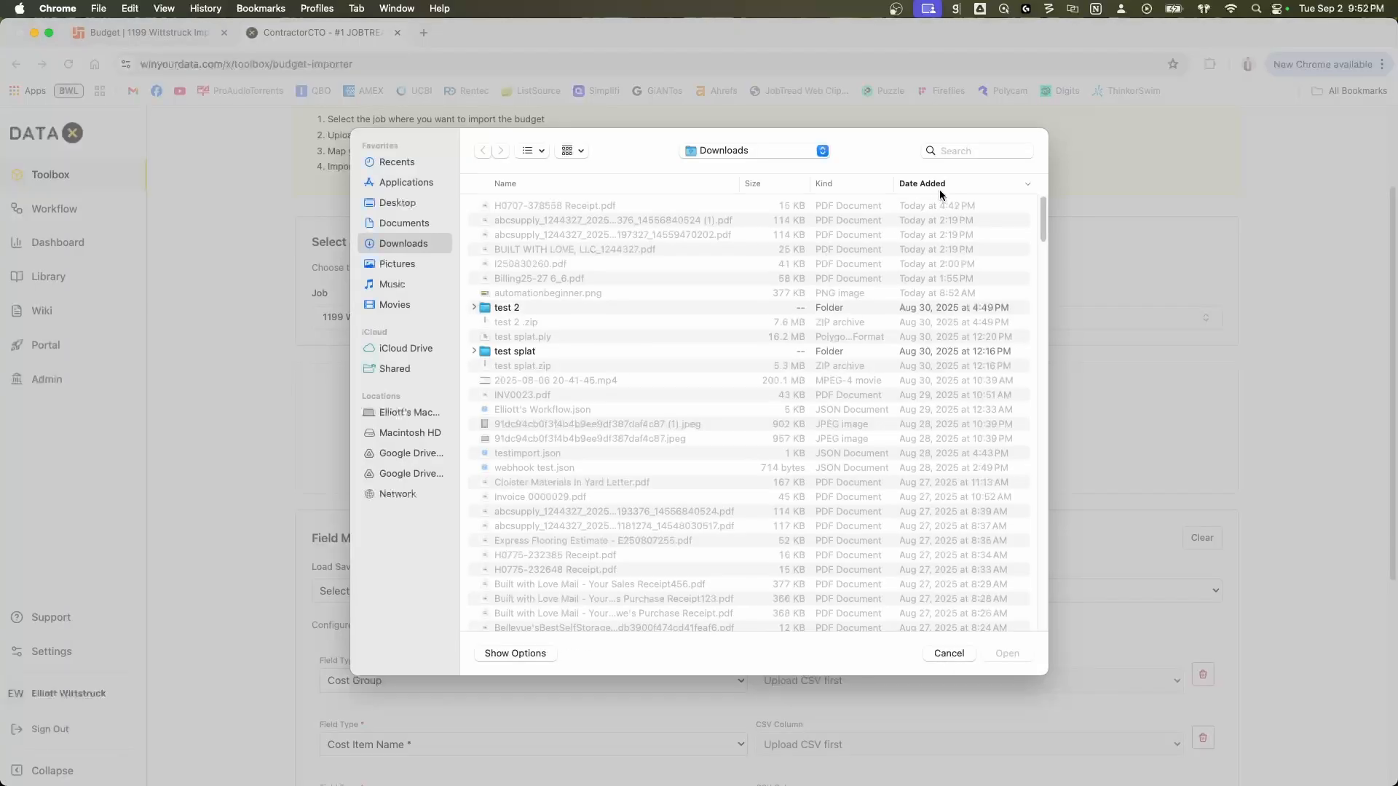
left_click(954, 152)
type("whol")
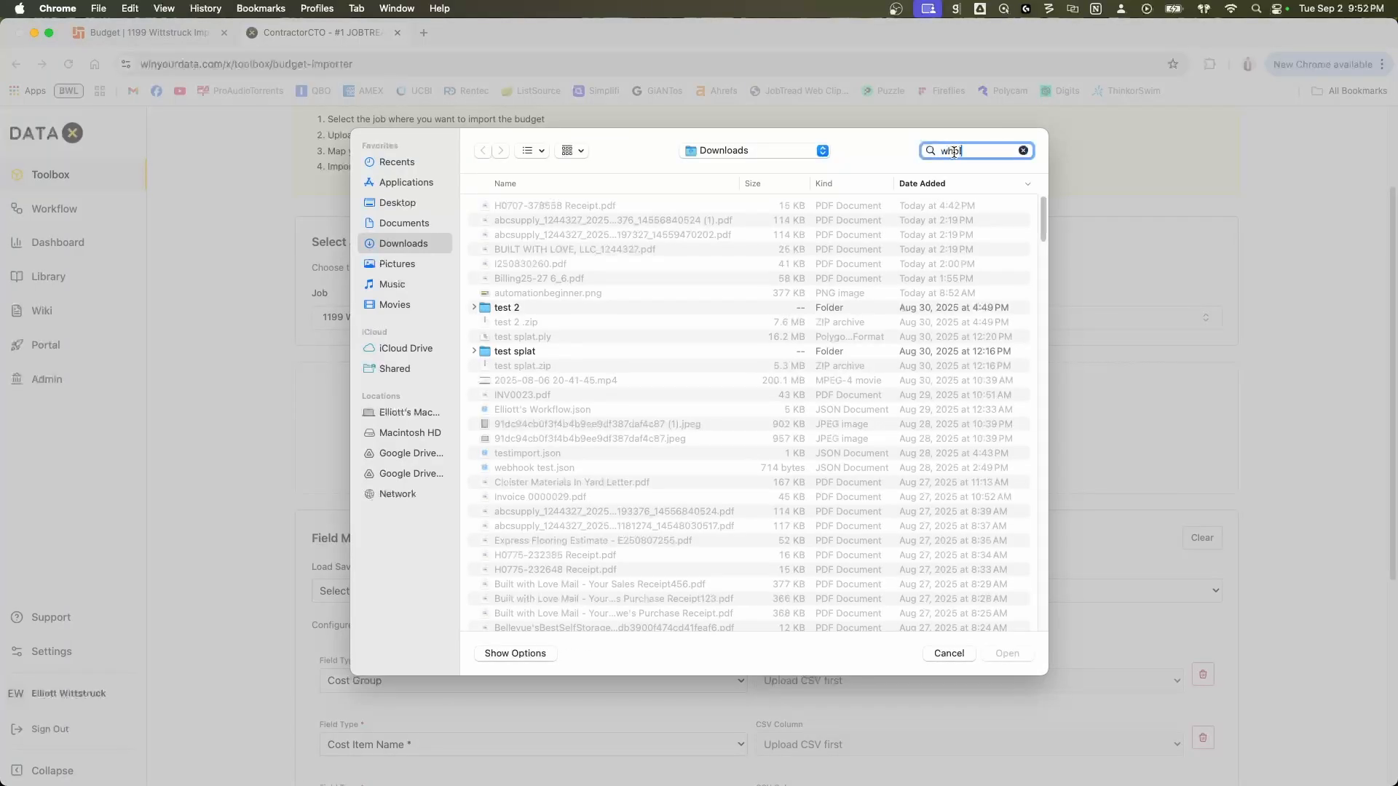
type("e")
left_click(591, 234)
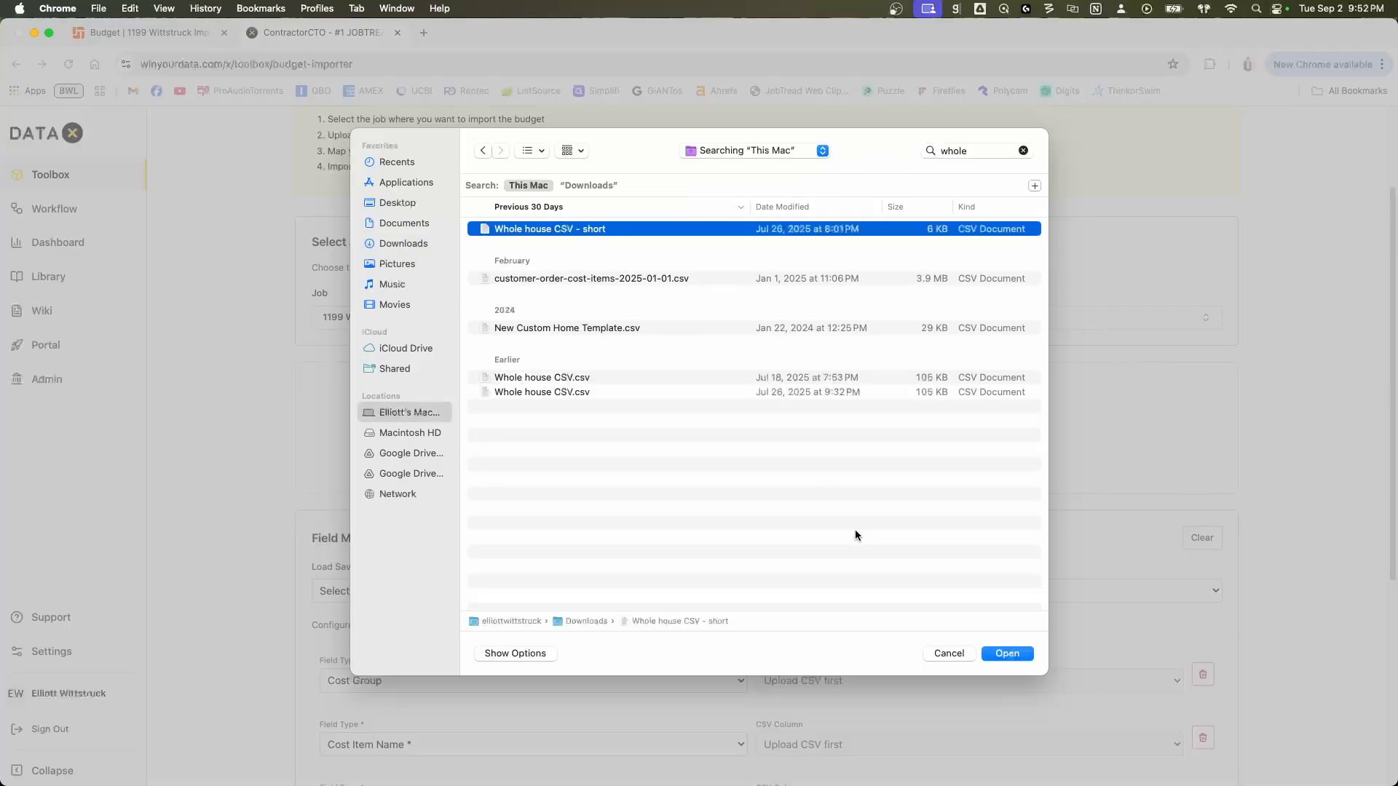
left_click(1011, 654)
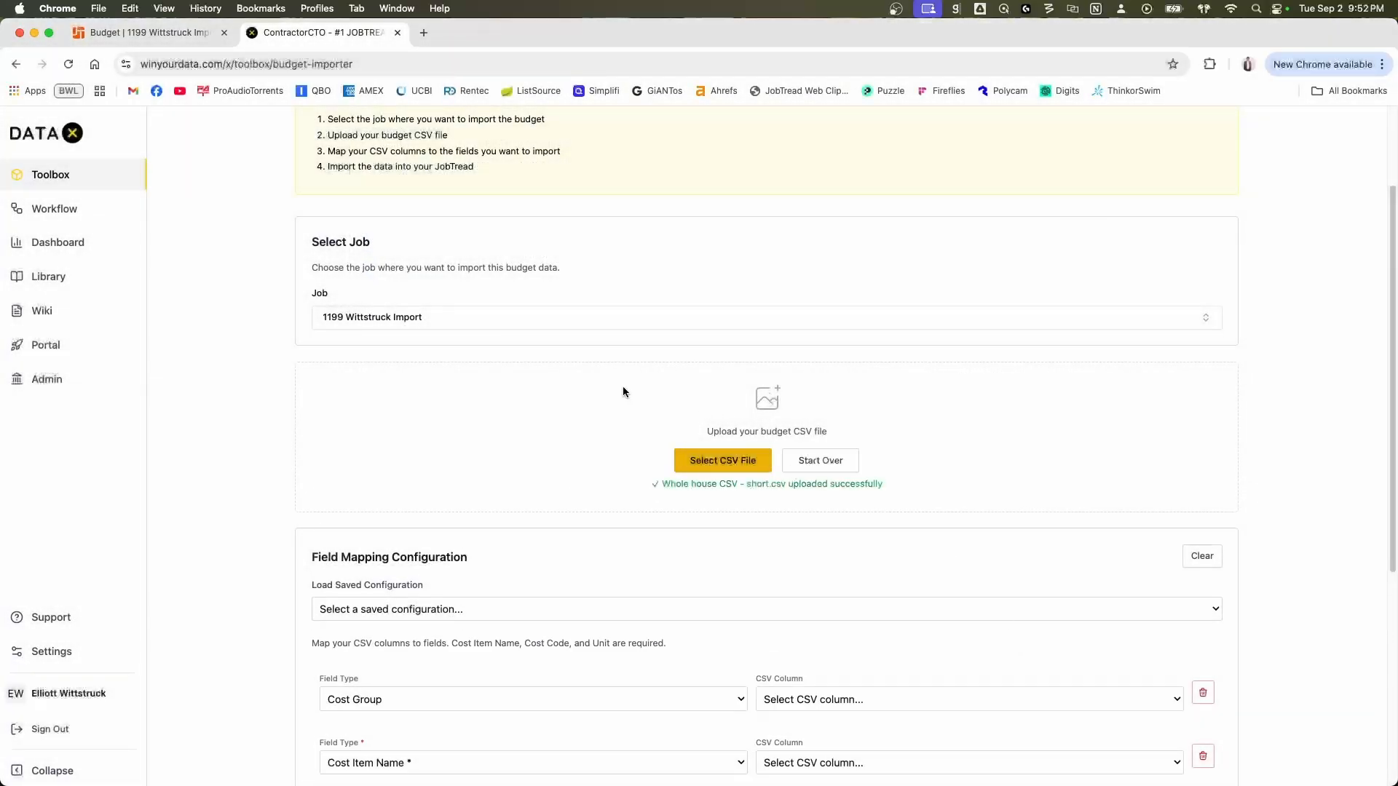
- Load the saved configuration "Xactimate Test" and review its field, cost code and unit mappings
scroll(638, 394, "down", 5)
left_click(352, 332)
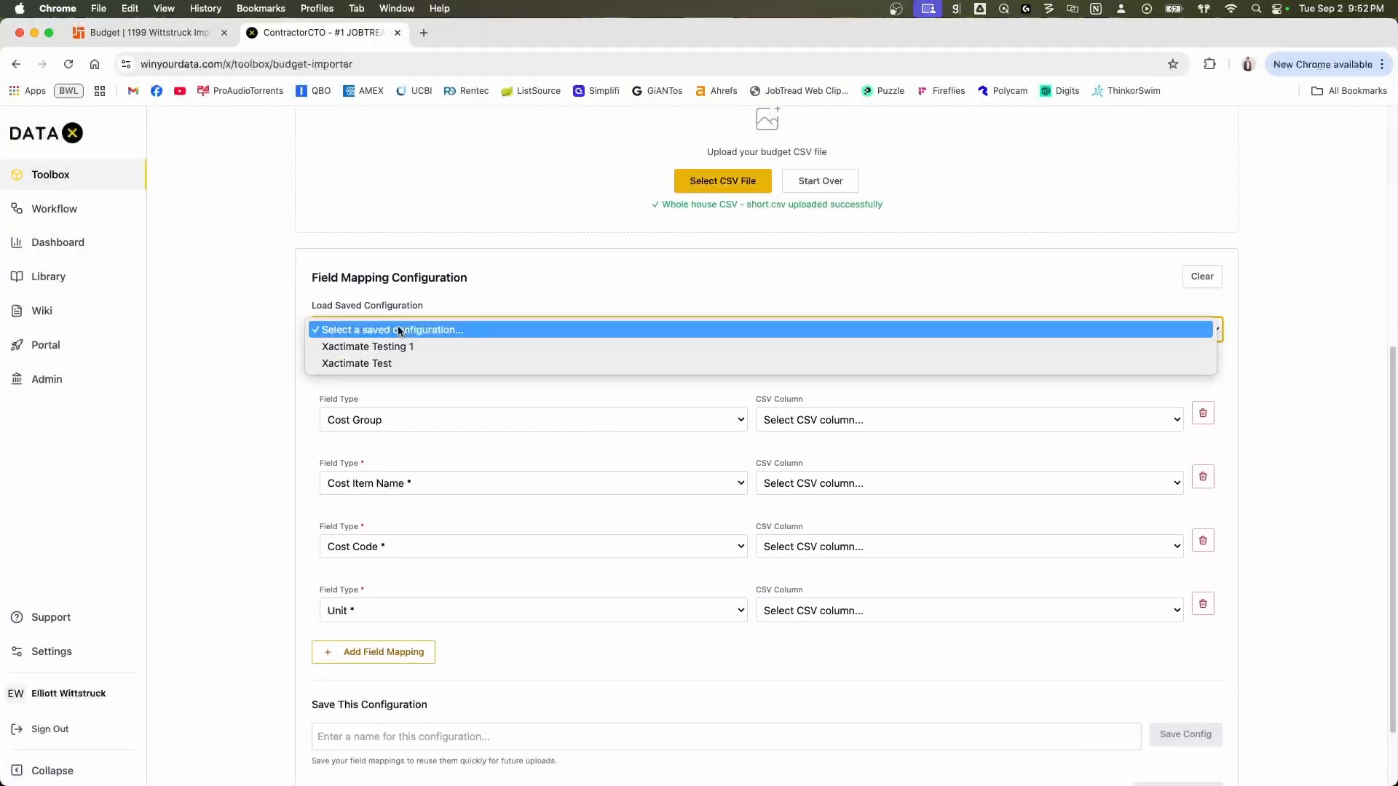
left_click(382, 366)
scroll(758, 378, "down", 3)
scroll(758, 378, "down", 3)
scroll(634, 536, "down", 2)
scroll(857, 527, "down", 4)
scroll(525, 492, "down", 6)
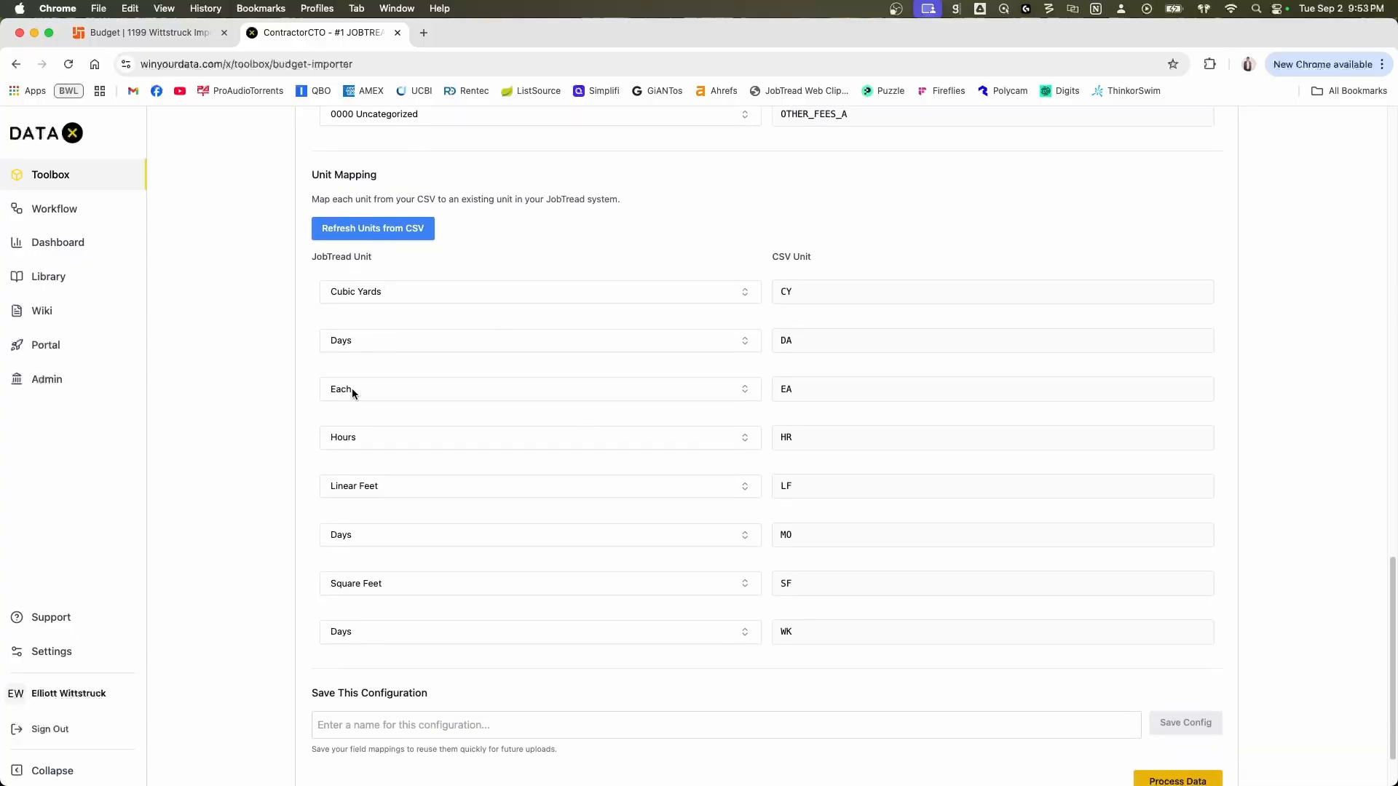
- Process the data and import it to JobTread, returning to the job's budget to check the imported groups
left_click(1170, 710)
scroll(1165, 710, "down", 2)
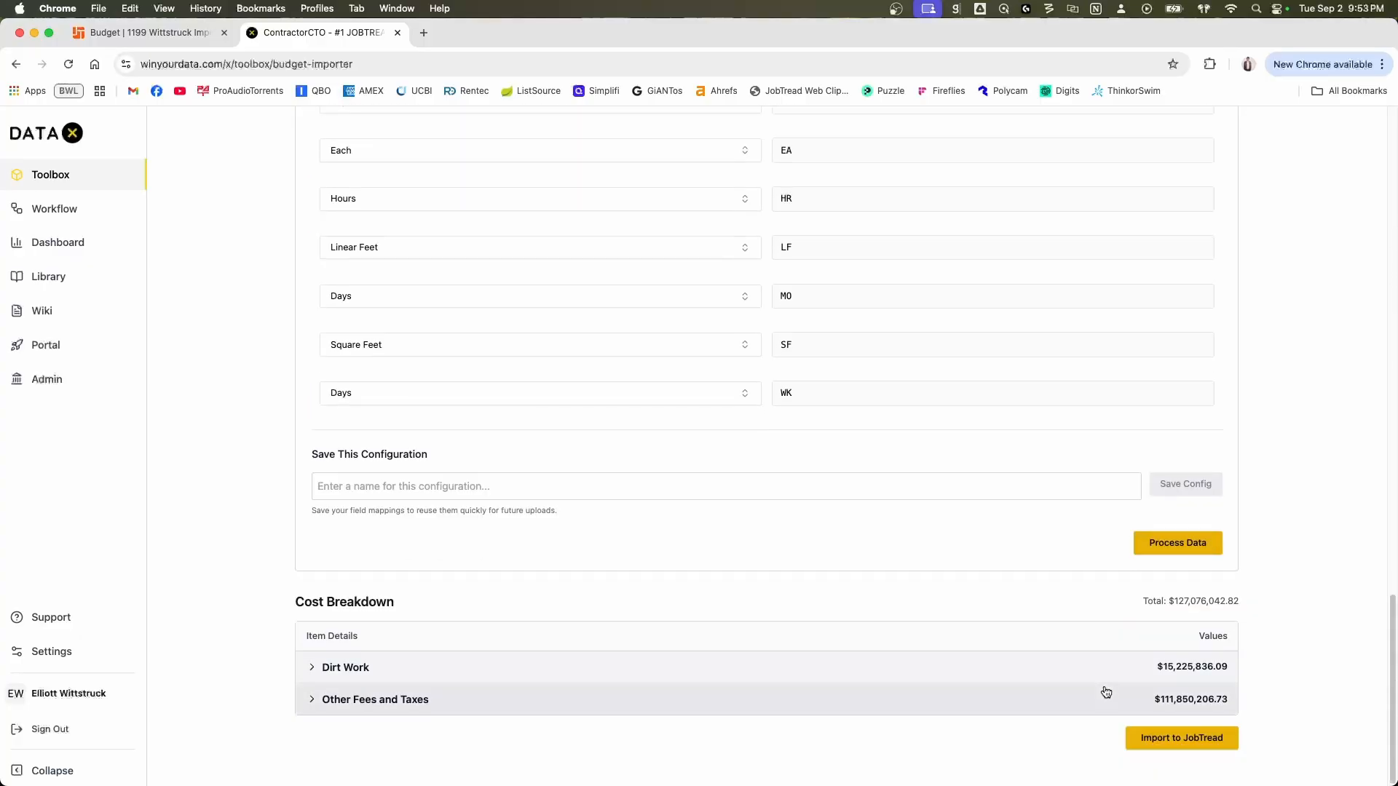
left_click(1197, 741)
left_click(819, 167)
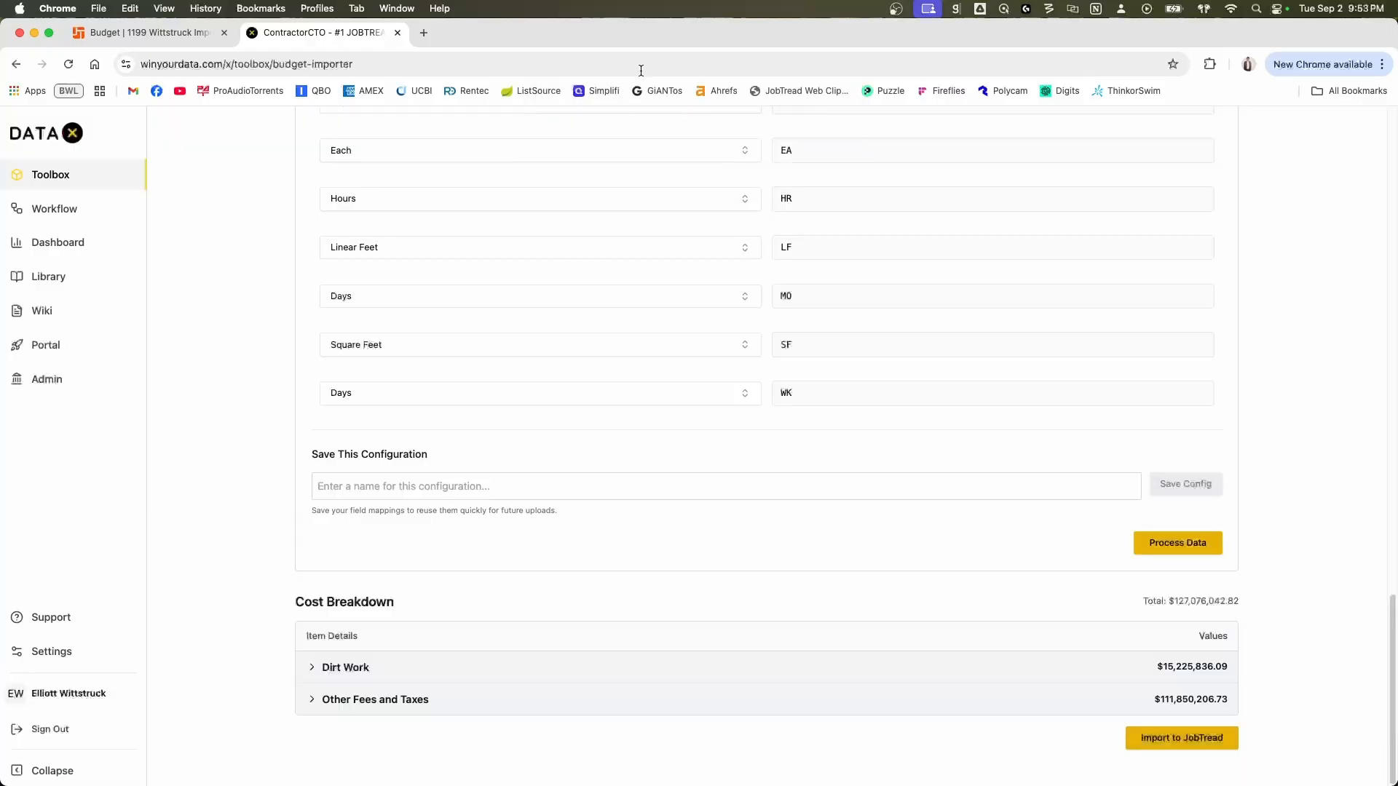
left_click(150, 35)
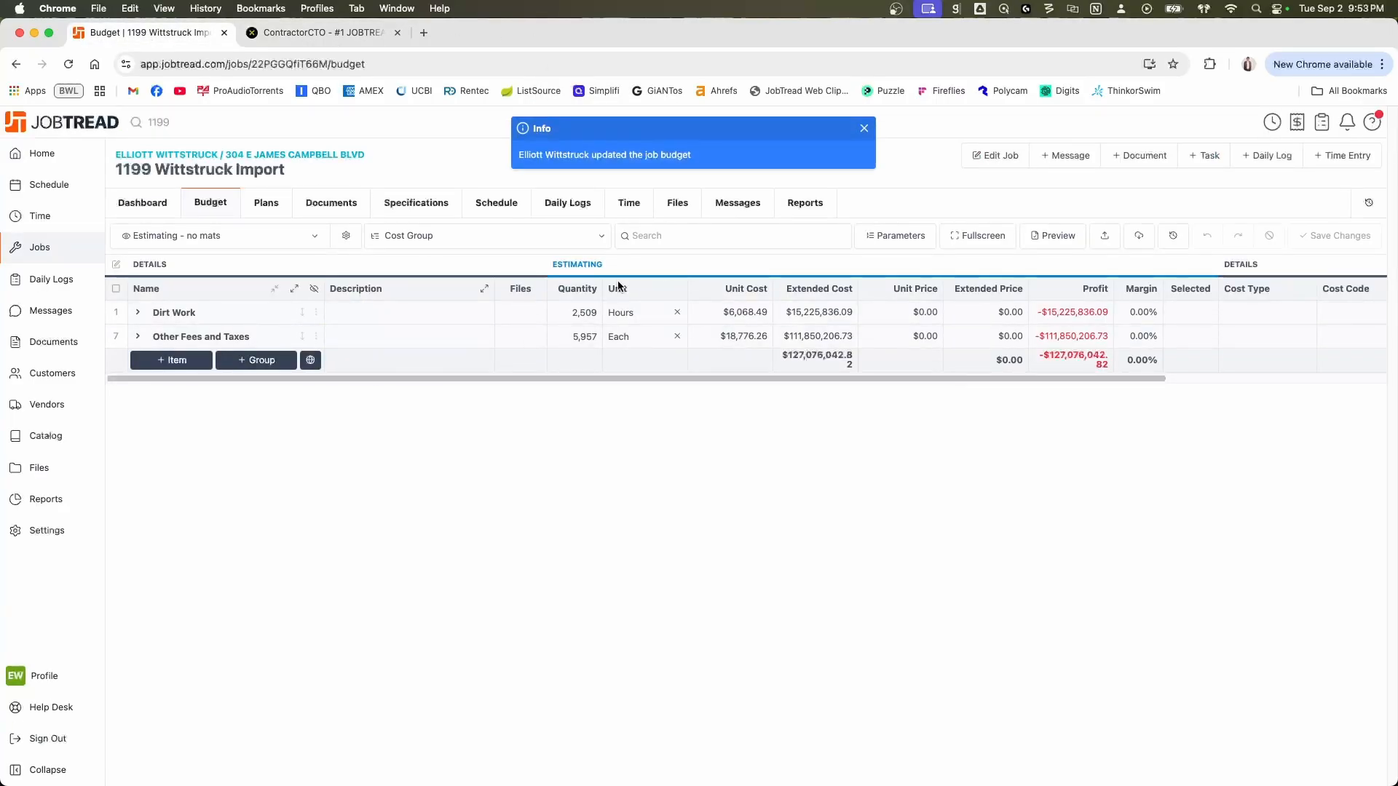